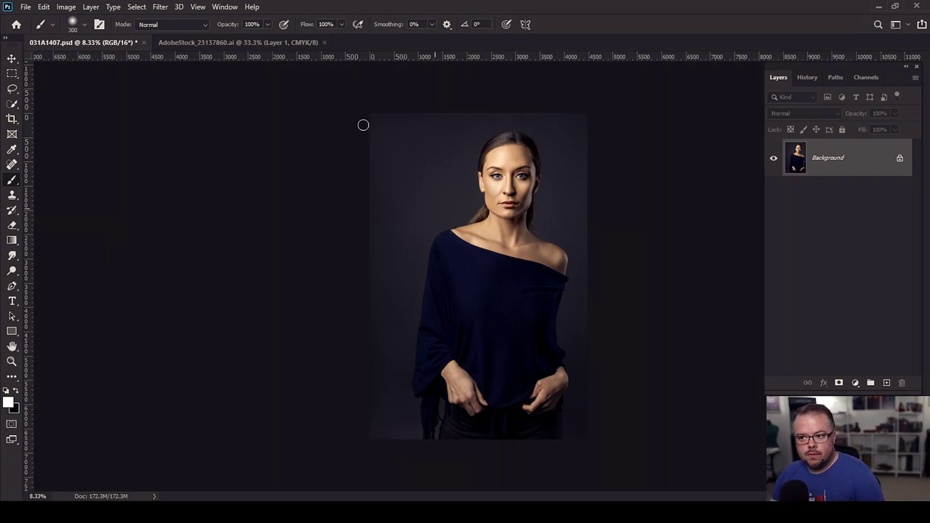
Step: After consulting the colour wheel, add a blue Solid Color fill over the portrait (hue 229, saturation 90, brightness 50) and blend it with Lighten
{"action": "left_click", "coordinate": [195, 41]}
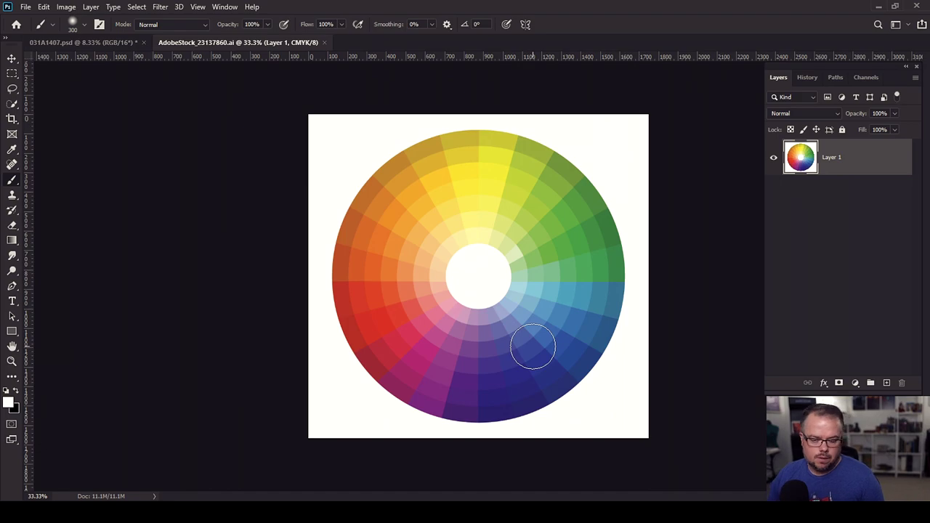
{"action": "left_click", "coordinate": [115, 43]}
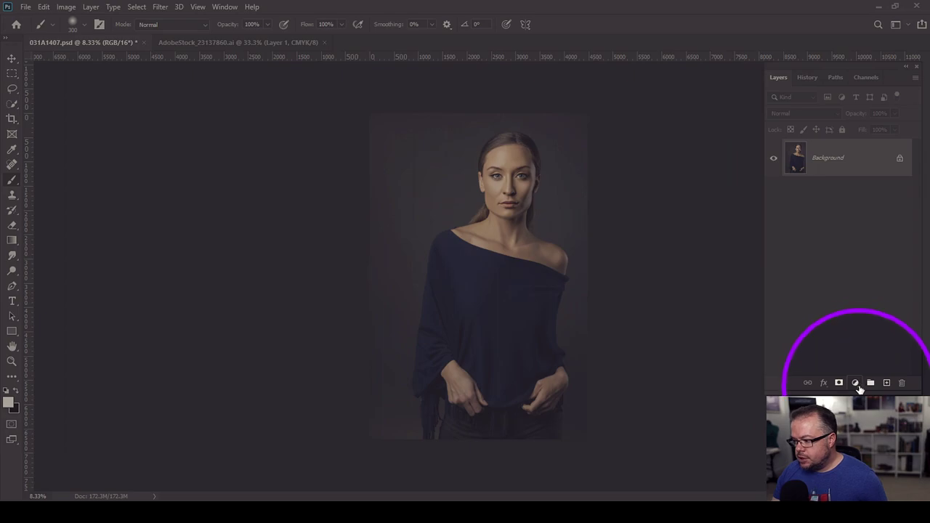
{"action": "left_click", "coordinate": [855, 385]}
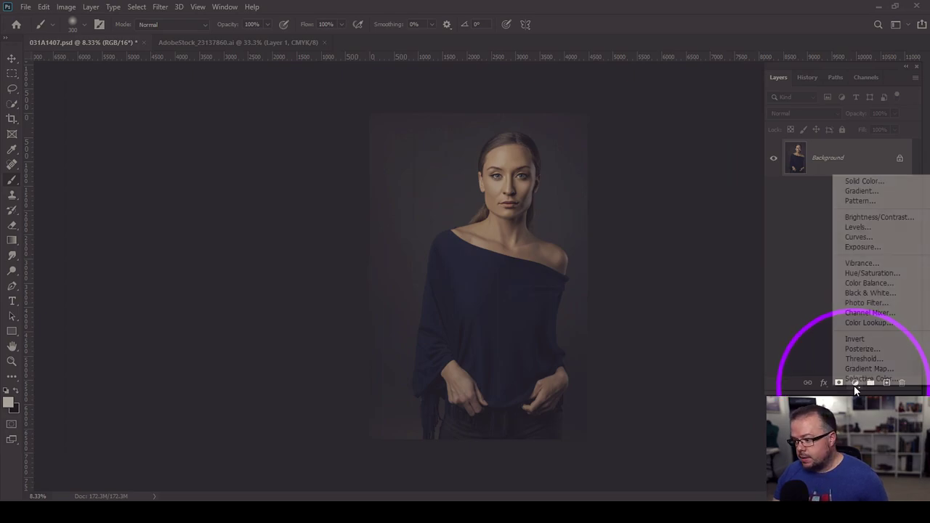
{"action": "left_click", "coordinate": [854, 184]}
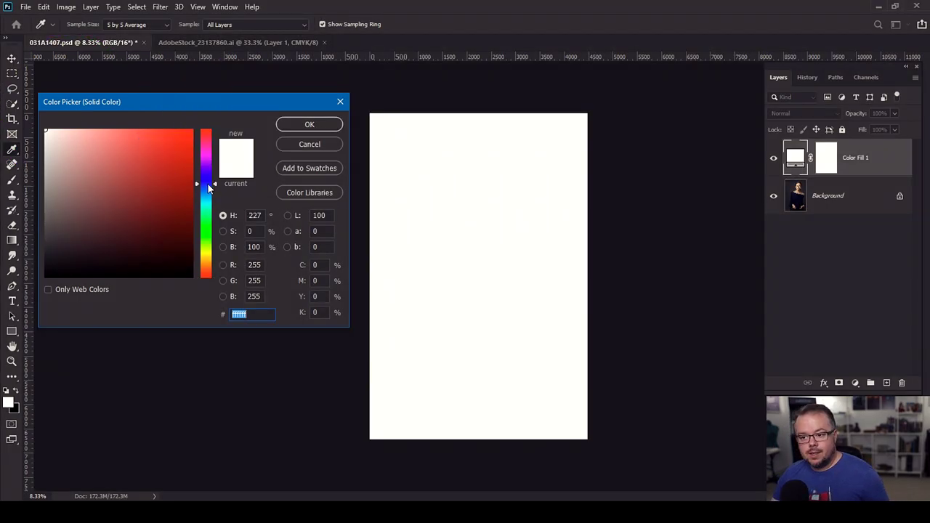
{"action": "left_click", "coordinate": [208, 184]}
{"action": "left_click_drag", "start_coordinate": [208, 183], "coordinate": [205, 184]}
{"action": "left_click", "coordinate": [178, 210]}
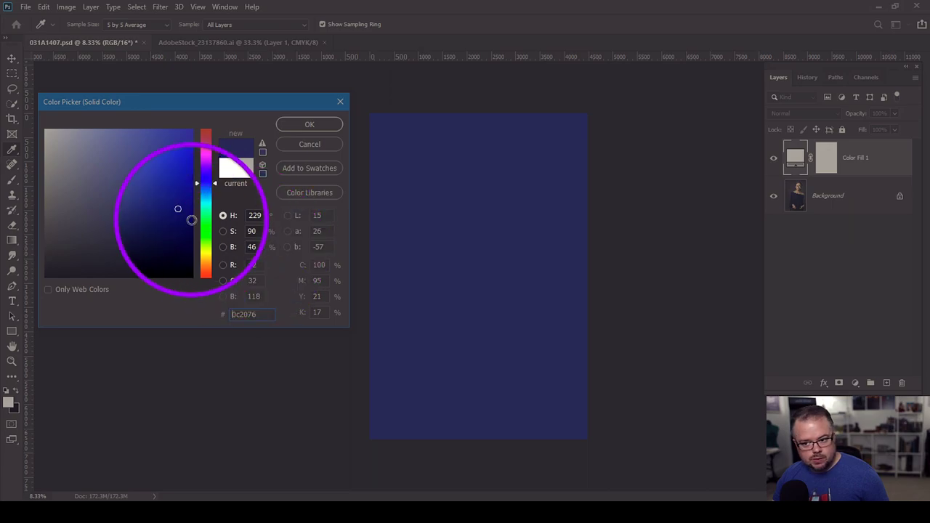
{"action": "left_click", "coordinate": [251, 247]}
{"action": "type", "text": "50"}
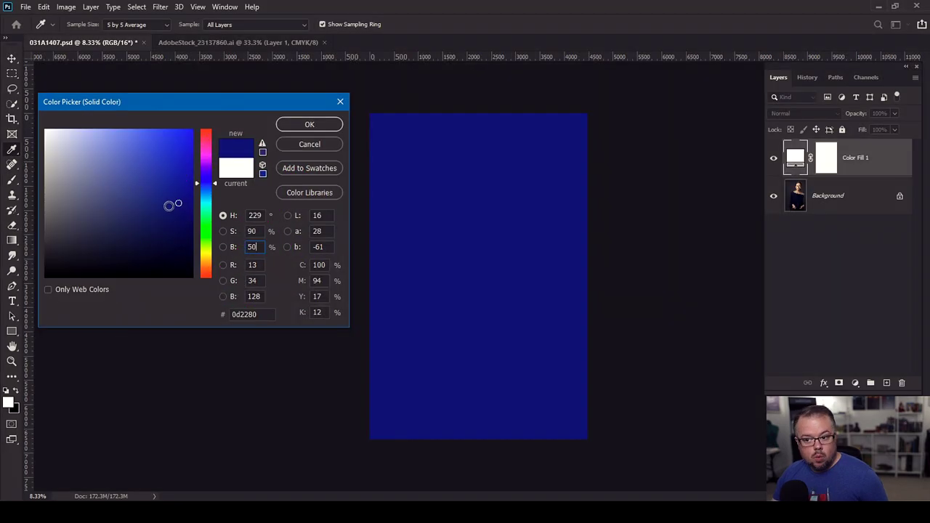
{"action": "left_click", "coordinate": [325, 124]}
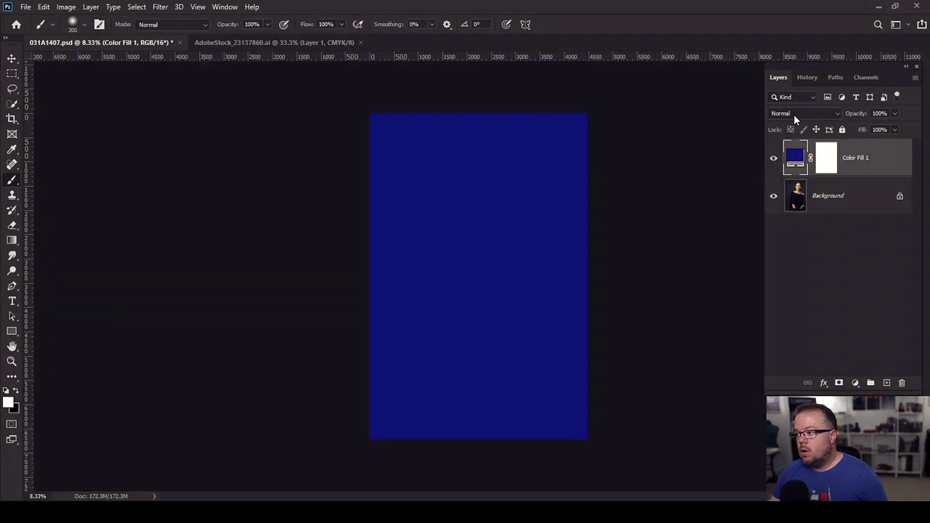
{"action": "left_click", "coordinate": [793, 114]}
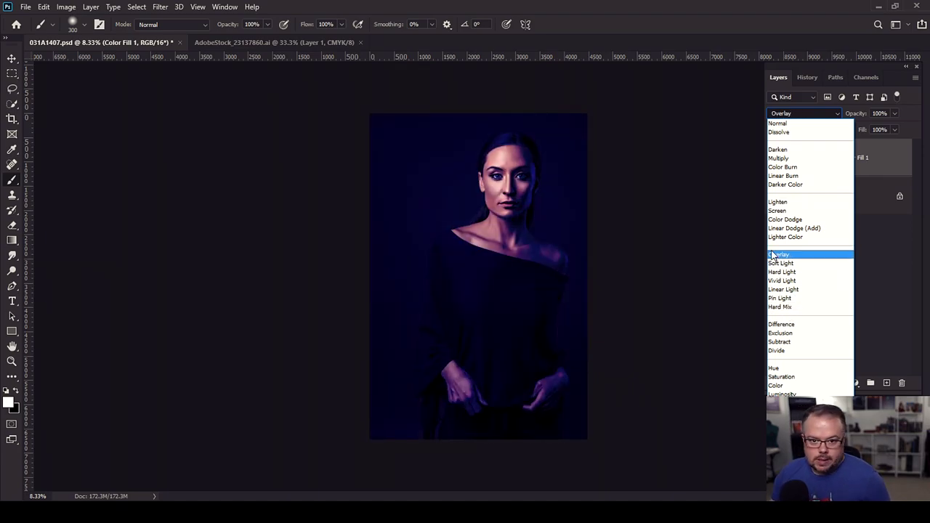
{"action": "left_click", "coordinate": [775, 203]}
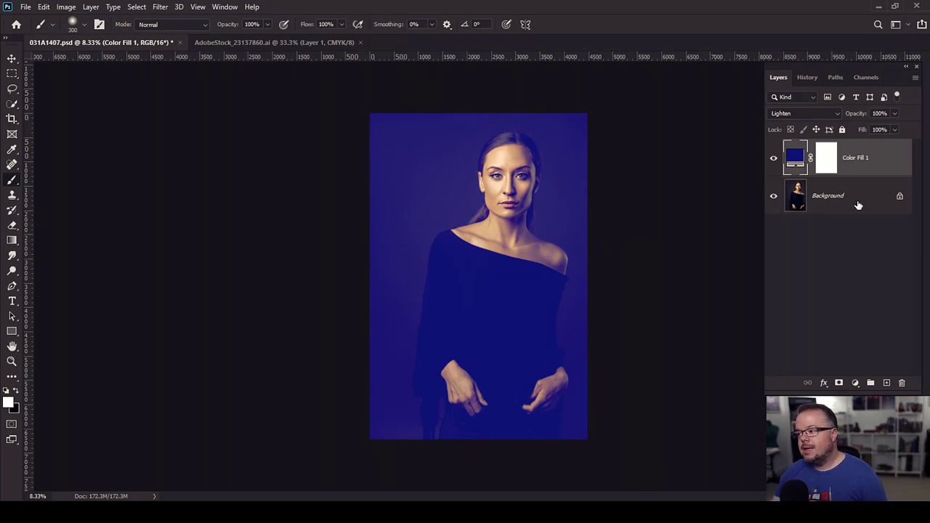
Step: After rechecking the colour wheel, add a purple Solid Color fill layer (hue 277, saturation 98, brightness 51) in Lighten mode
{"action": "left_click", "coordinate": [226, 42]}
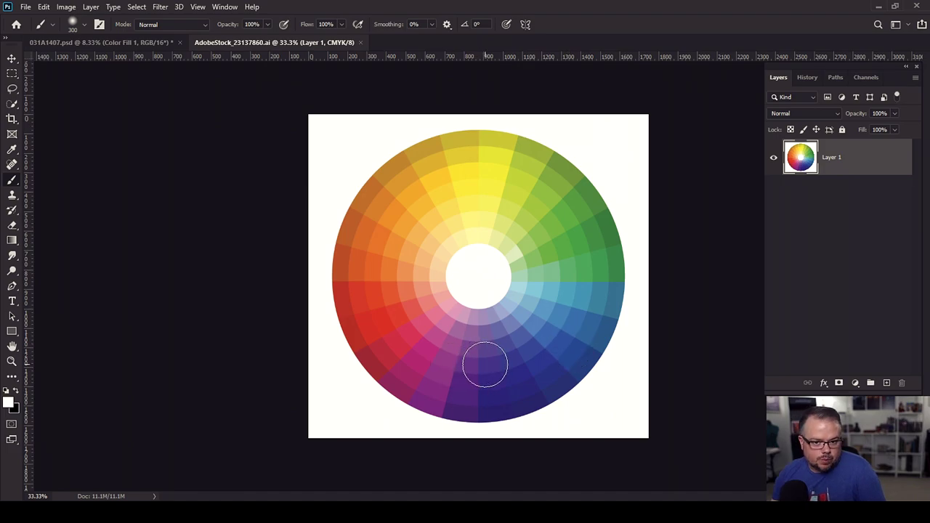
{"action": "left_click", "coordinate": [142, 42]}
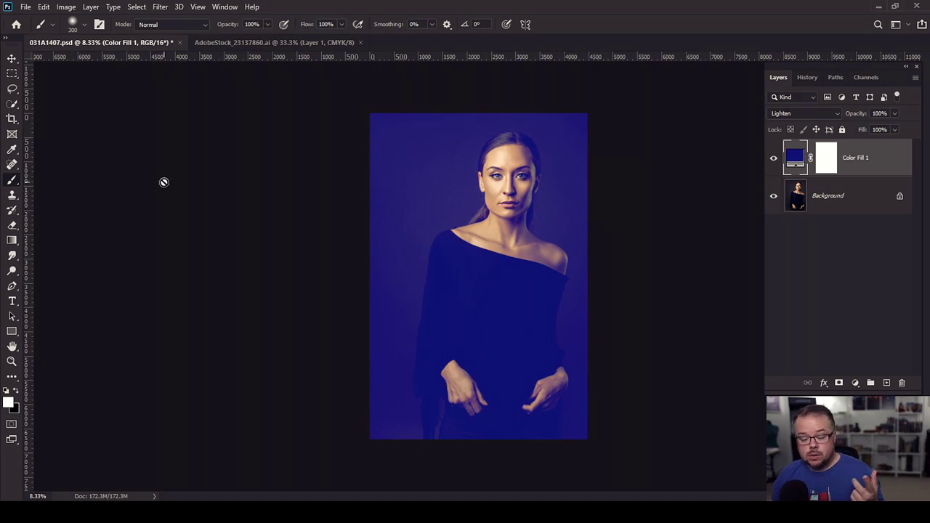
{"action": "left_click", "coordinate": [854, 384]}
{"action": "left_click", "coordinate": [864, 180]}
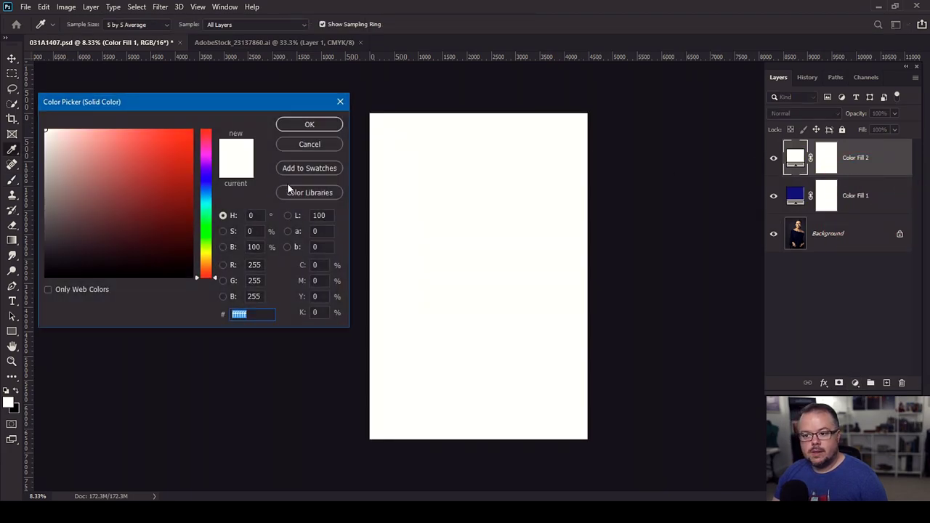
{"action": "left_click", "coordinate": [209, 161]}
{"action": "left_click_drag", "start_coordinate": [209, 162], "coordinate": [206, 162]}
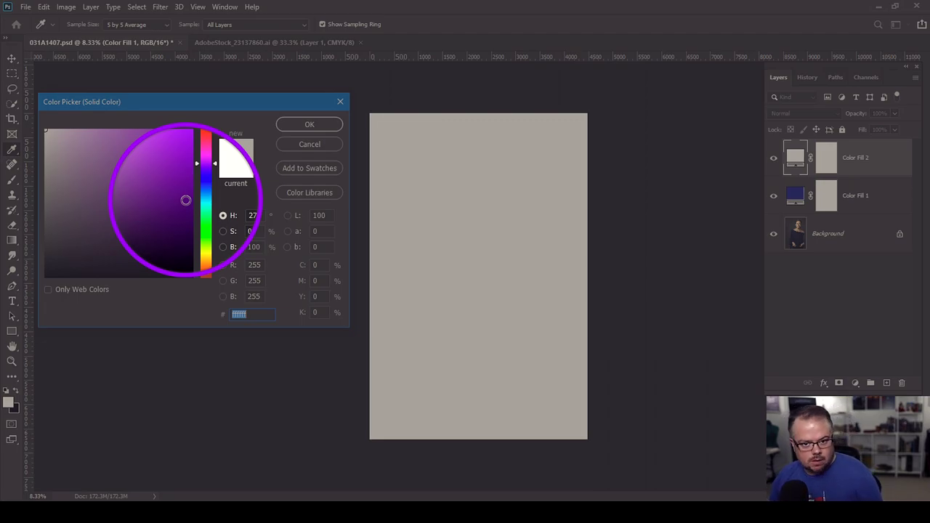
{"action": "left_click", "coordinate": [188, 201]}
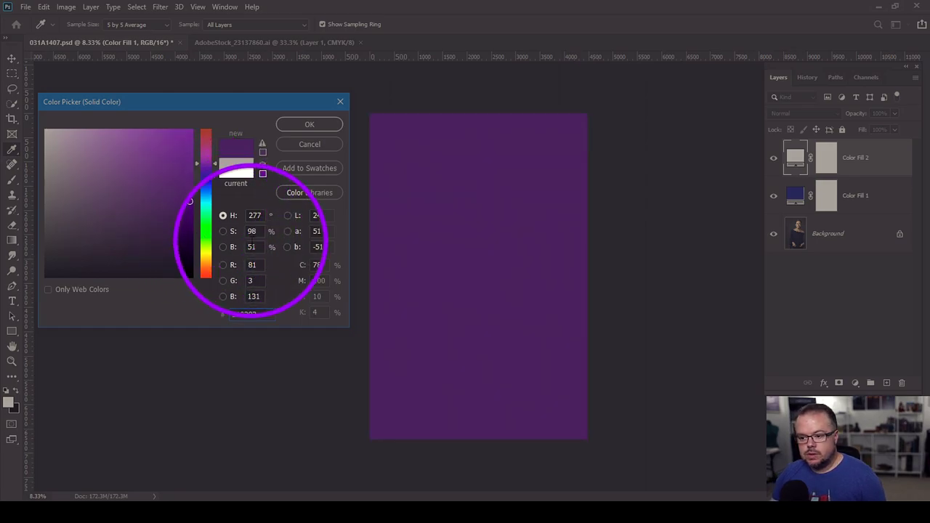
{"action": "left_click", "coordinate": [308, 124]}
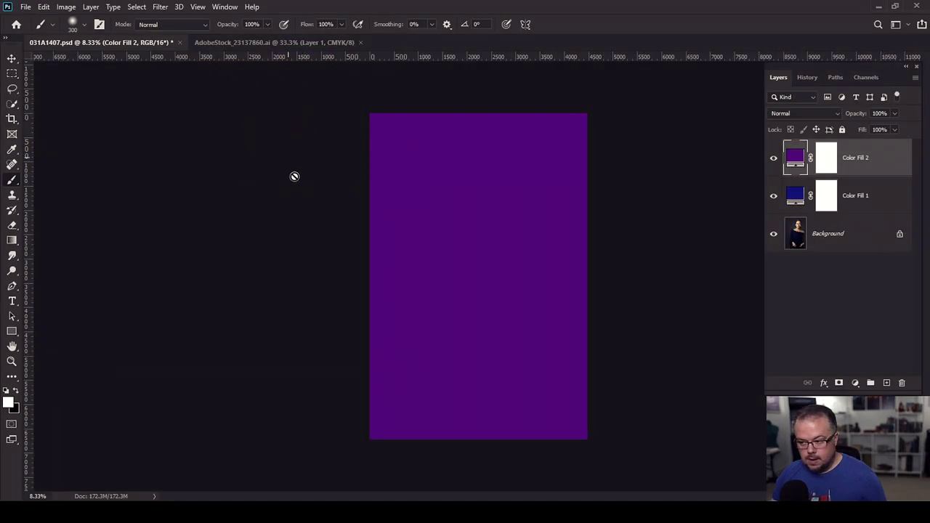
{"action": "left_click", "coordinate": [799, 112]}
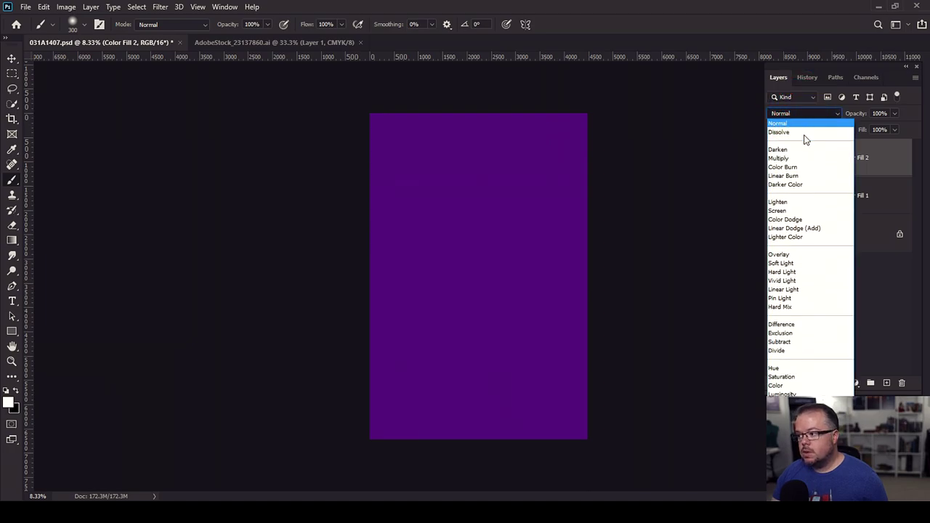
{"action": "left_click", "coordinate": [788, 201]}
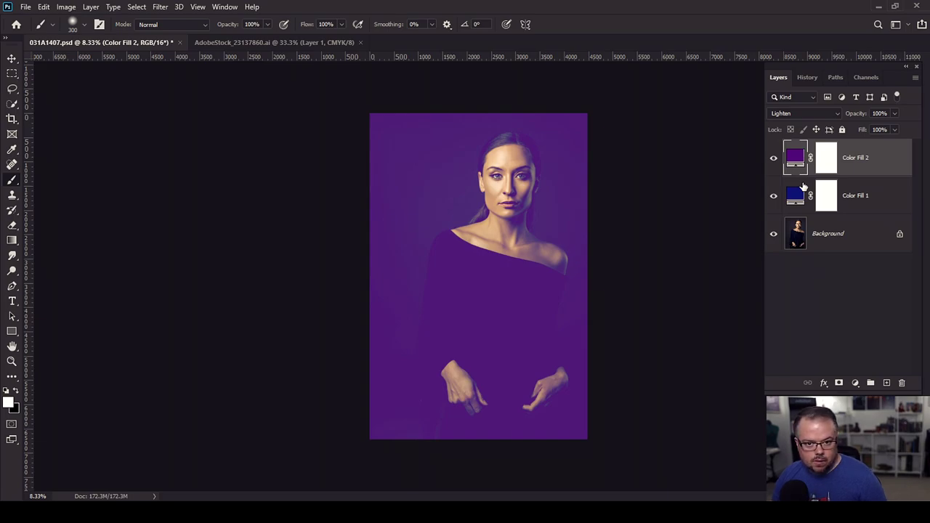
Step: Toggle the purple fill layer's visibility to compare the portrait with and without it
{"action": "left_click", "coordinate": [773, 158]}
{"action": "left_click", "coordinate": [773, 158]}
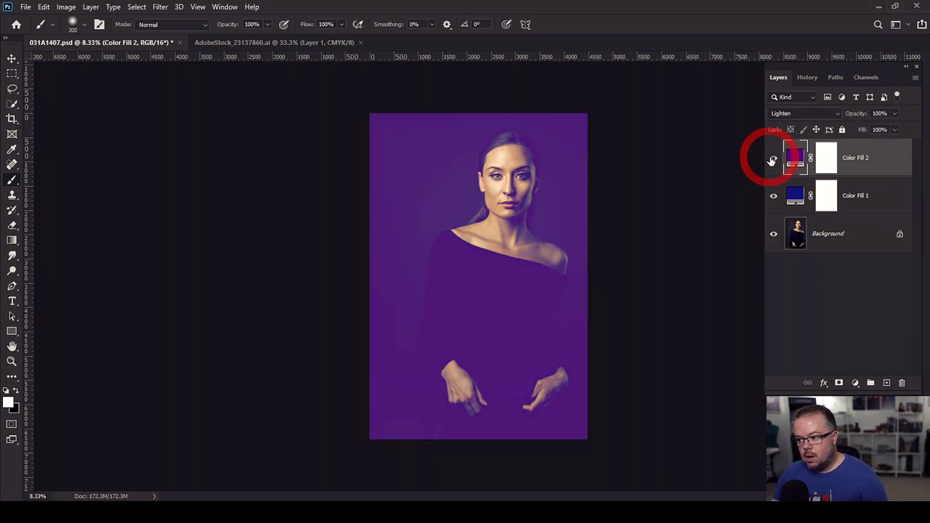
{"action": "left_click", "coordinate": [772, 159]}
{"action": "left_click", "coordinate": [772, 159]}
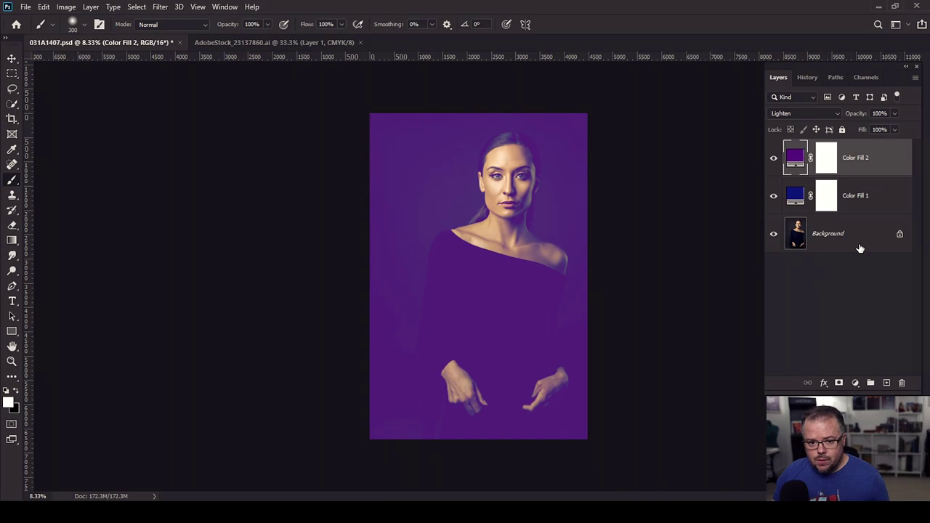
Step: Add a burnt-orange Solid Color fill layer (#923604) on top of the stack and set its blend mode to Lighten
{"action": "left_click", "coordinate": [855, 383]}
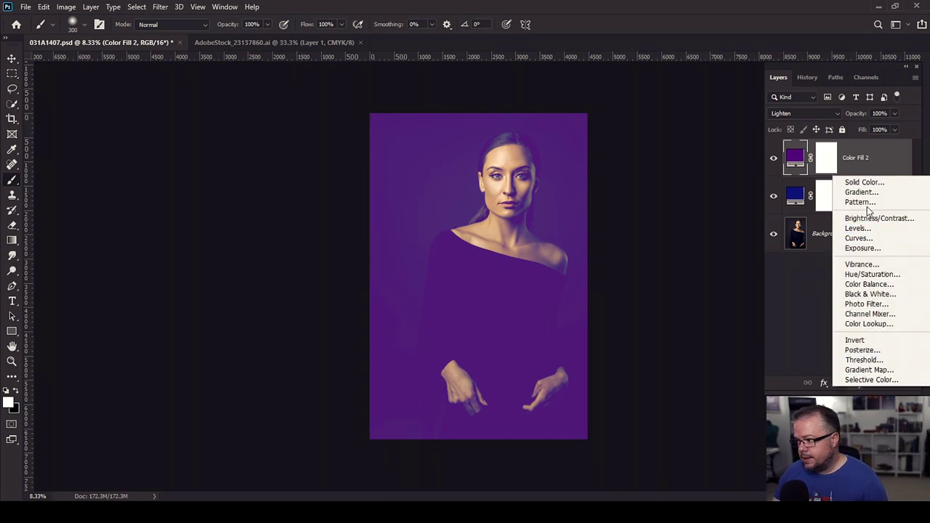
{"action": "left_click", "coordinate": [863, 182]}
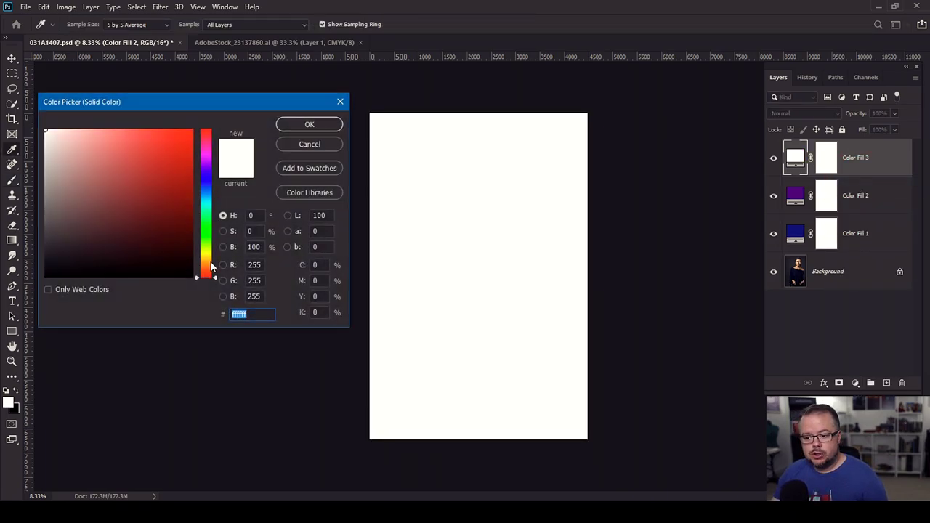
{"action": "left_click", "coordinate": [210, 268]}
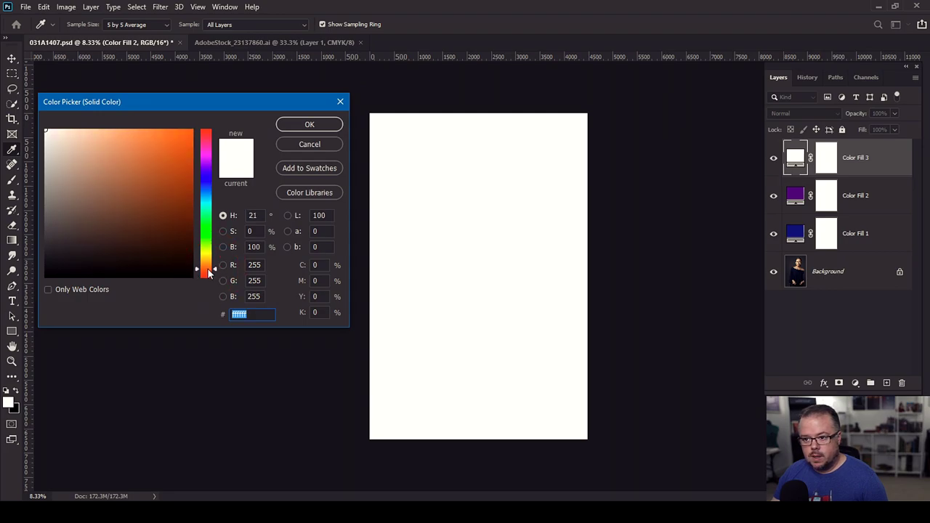
{"action": "left_click", "coordinate": [191, 200]}
{"action": "left_click", "coordinate": [188, 192]}
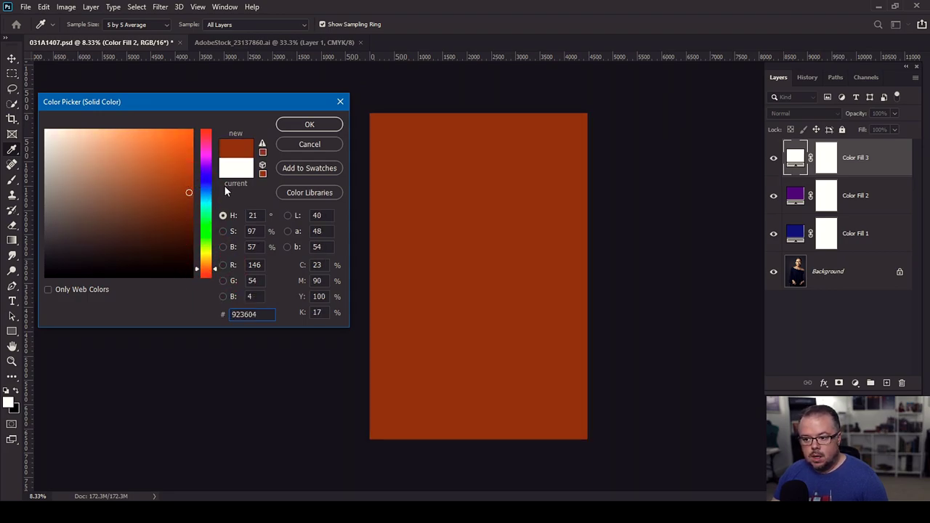
{"action": "left_click", "coordinate": [308, 125]}
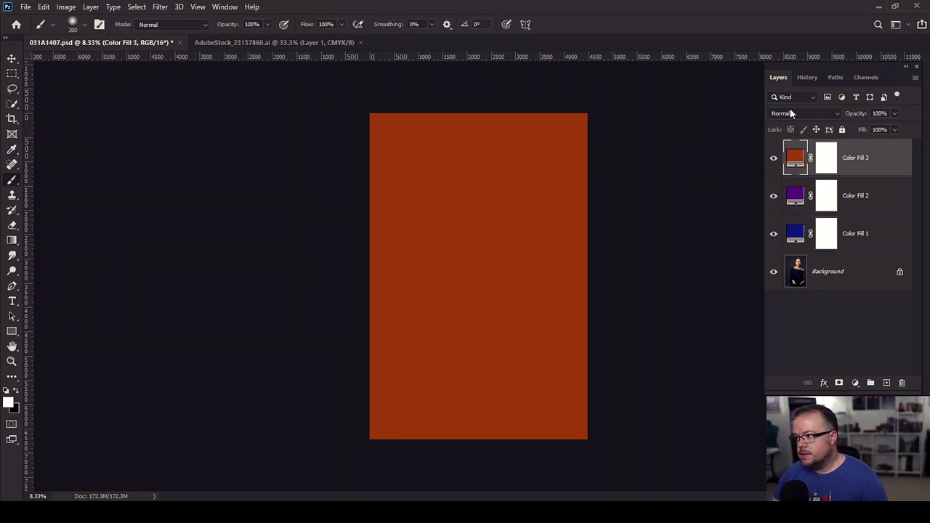
{"action": "left_click", "coordinate": [791, 113]}
{"action": "left_click", "coordinate": [788, 201]}
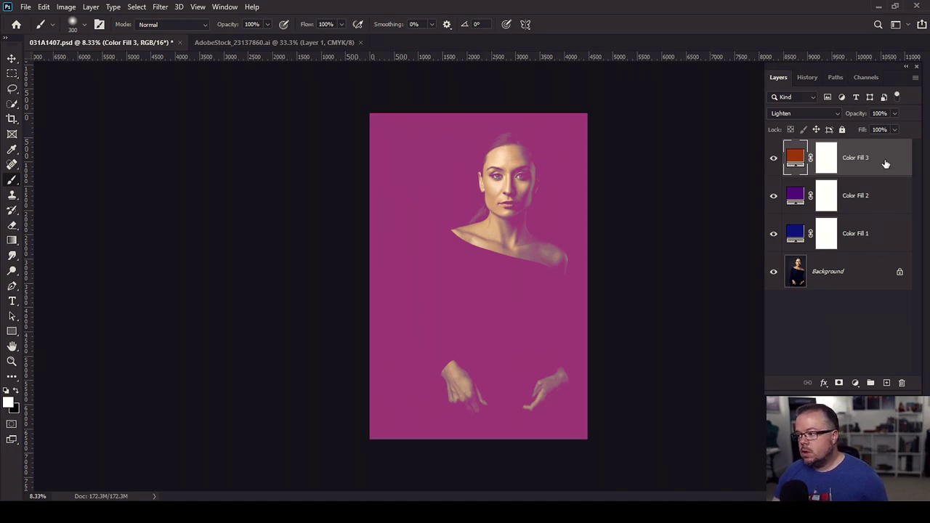
Step: Lower the orange fill layer's opacity to about 26% and toggle its visibility to compare the effect
{"action": "left_click", "coordinate": [895, 114]}
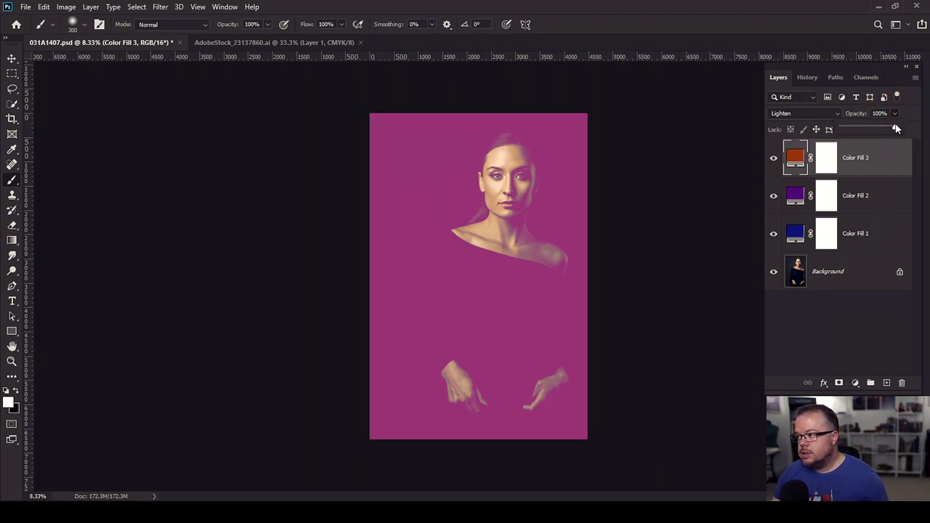
{"action": "left_click_drag", "start_coordinate": [896, 129], "coordinate": [856, 130]}
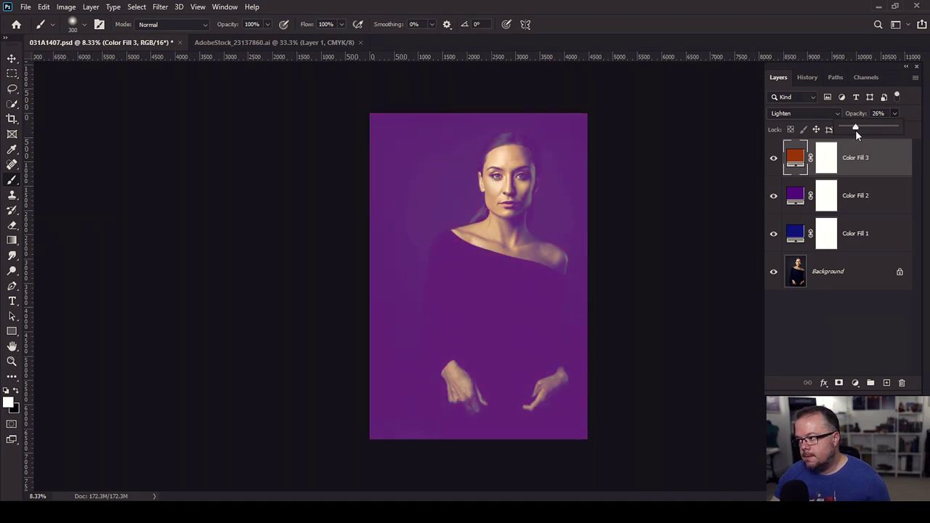
{"action": "left_click", "coordinate": [774, 157]}
{"action": "left_click", "coordinate": [773, 157]}
{"action": "left_click", "coordinate": [774, 158]}
{"action": "left_click", "coordinate": [774, 159]}
{"action": "left_click", "coordinate": [774, 158]}
{"action": "left_click", "coordinate": [774, 159]}
{"action": "left_click", "coordinate": [775, 159]}
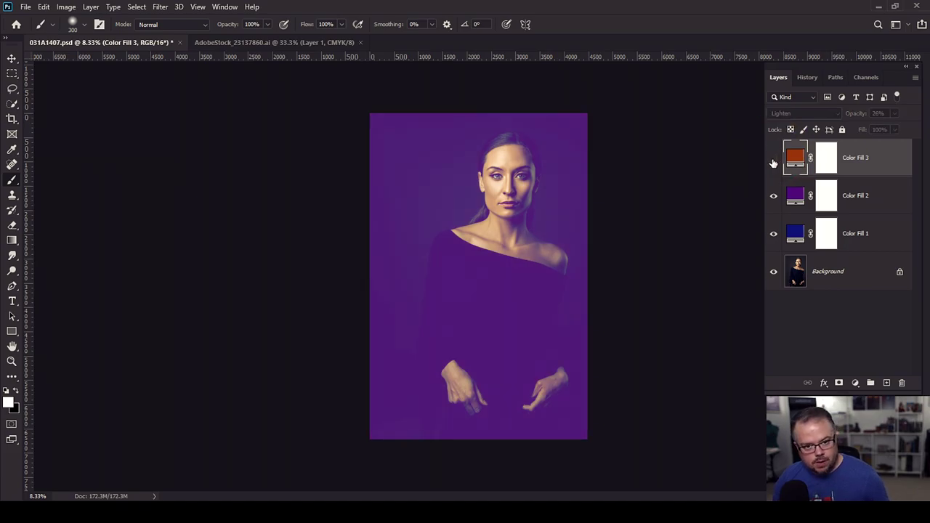
{"action": "left_click", "coordinate": [774, 160]}
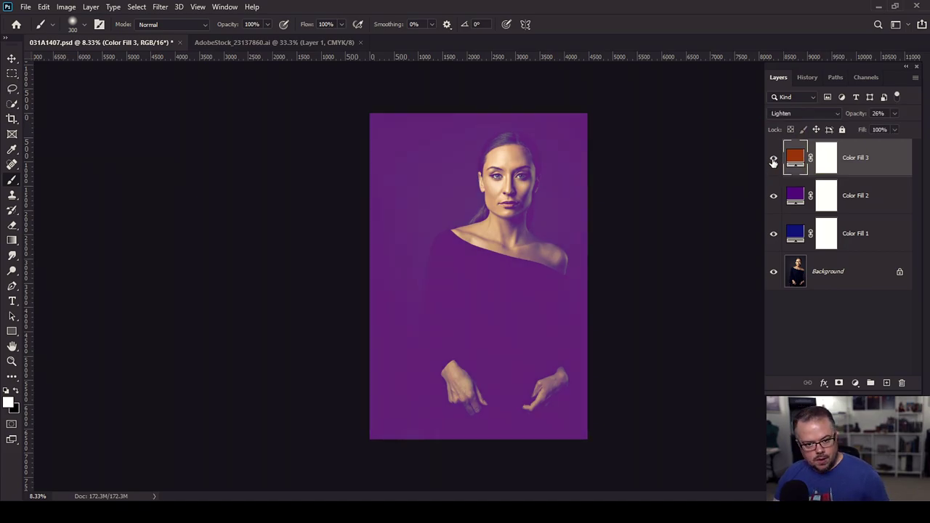
Step: Lower the purple fill layer's opacity to about 65% and toggle its visibility to compare the effect
{"action": "left_click", "coordinate": [885, 204]}
{"action": "left_click", "coordinate": [895, 114]}
{"action": "left_click_drag", "start_coordinate": [898, 129], "coordinate": [877, 132]}
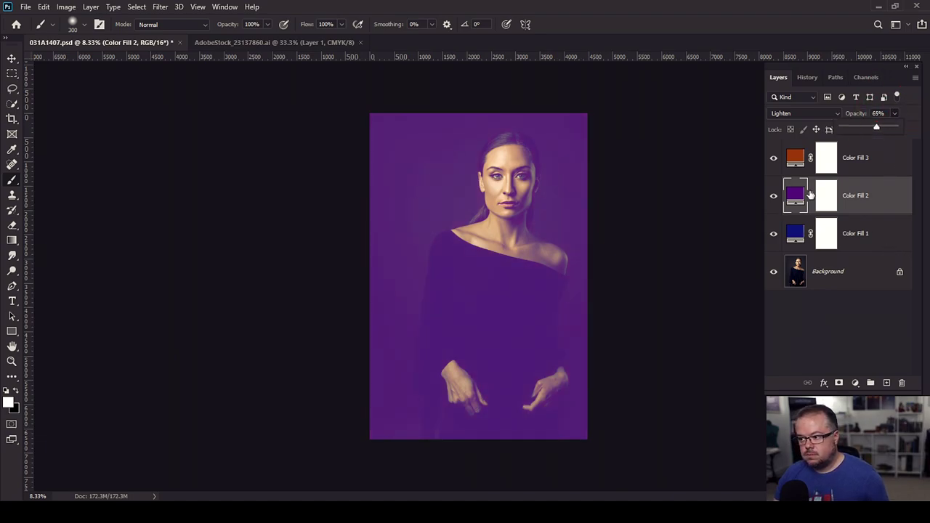
{"action": "left_click", "coordinate": [773, 196]}
{"action": "left_click", "coordinate": [773, 196]}
{"action": "left_click", "coordinate": [774, 196]}
{"action": "left_click", "coordinate": [774, 196]}
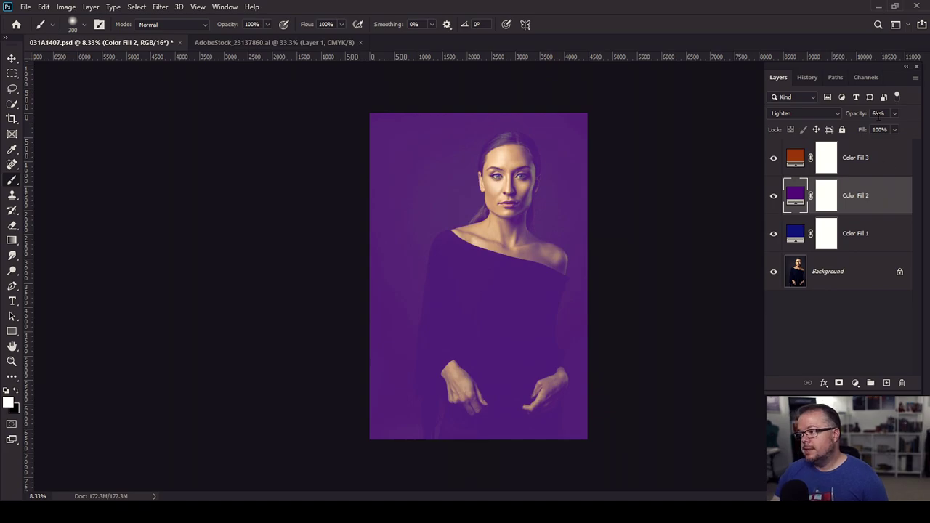
Step: Reduce the purple fill layer's opacity to about 14%
{"action": "left_click", "coordinate": [894, 114]}
{"action": "left_click_drag", "start_coordinate": [895, 128], "coordinate": [868, 130]}
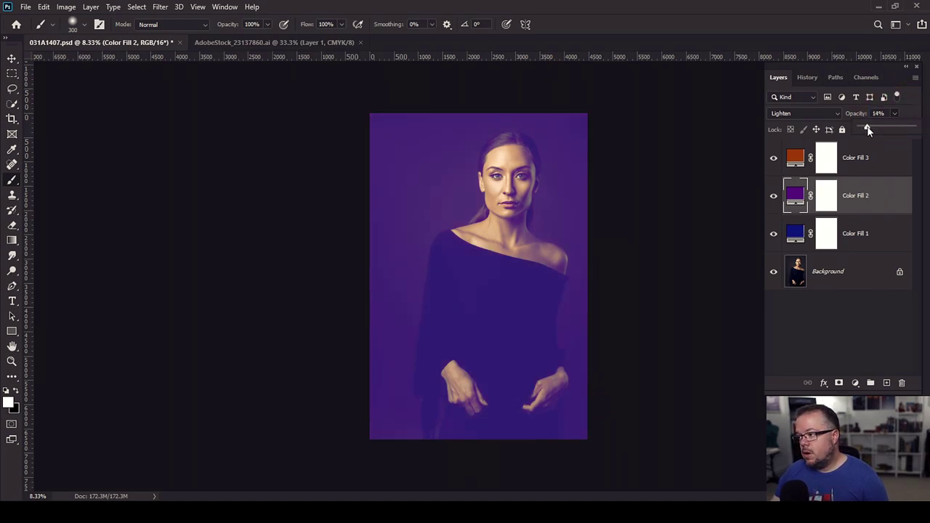
{"action": "left_click", "coordinate": [857, 181]}
Step: Raise the orange fill layer's opacity to 50%
{"action": "left_click", "coordinate": [875, 157]}
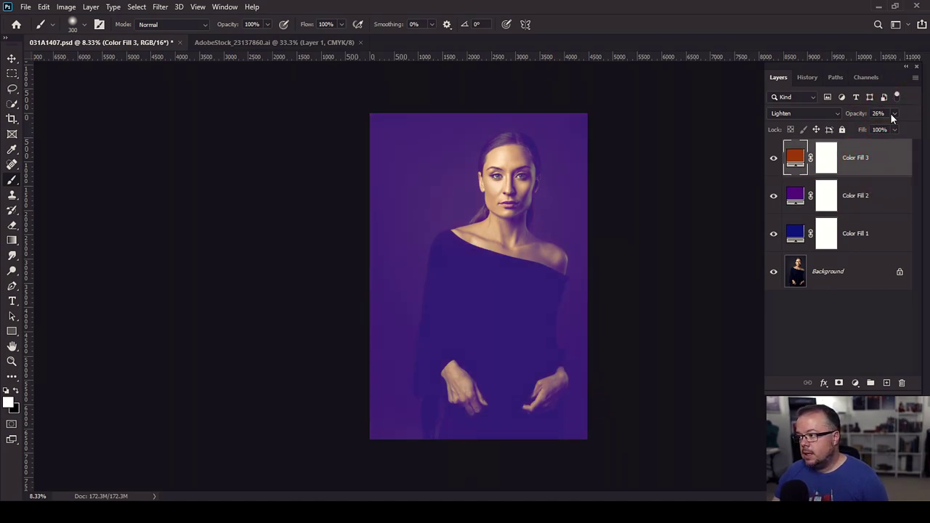
{"action": "left_click", "coordinate": [895, 114]}
{"action": "left_click_drag", "start_coordinate": [871, 128], "coordinate": [887, 127]}
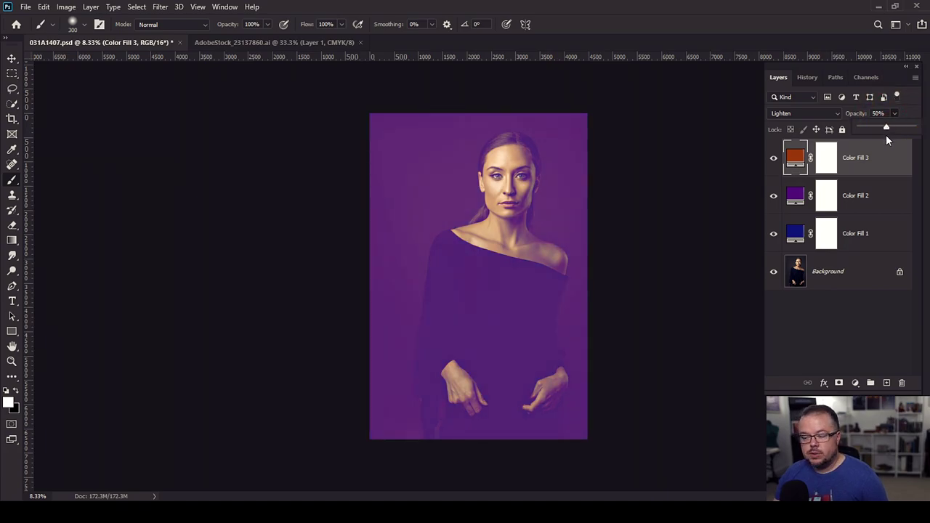
Step: Lower the blue fill layer's opacity to 47%
{"action": "left_click", "coordinate": [884, 234]}
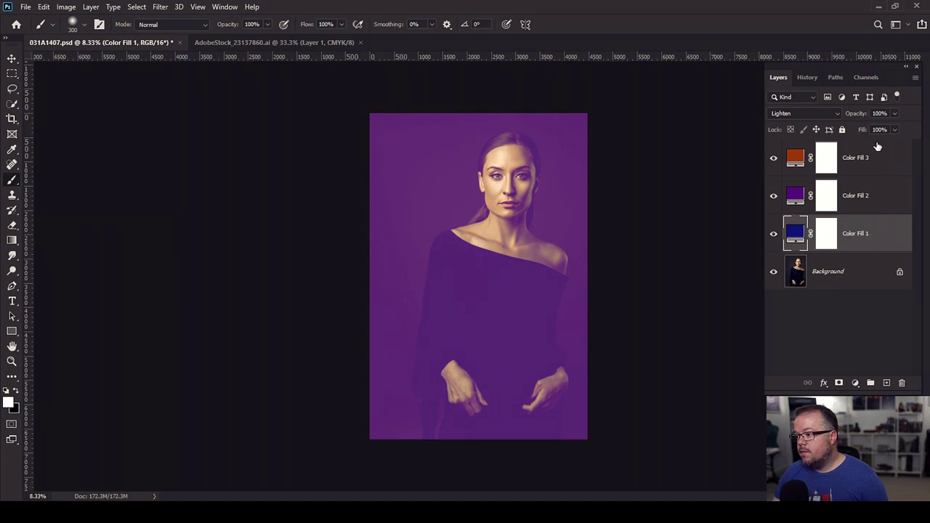
{"action": "left_click", "coordinate": [895, 113]}
{"action": "left_click_drag", "start_coordinate": [877, 129], "coordinate": [865, 132]}
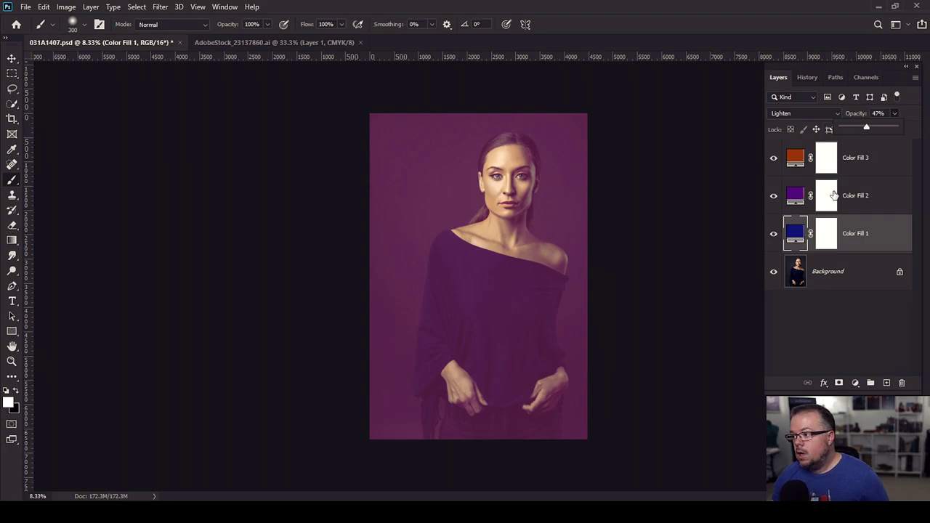
{"action": "left_click", "coordinate": [884, 161]}
{"action": "left_click", "coordinate": [884, 161]}
{"action": "left_click", "coordinate": [890, 188]}
{"action": "left_click", "coordinate": [896, 160]}
{"action": "left_click", "coordinate": [865, 240]}
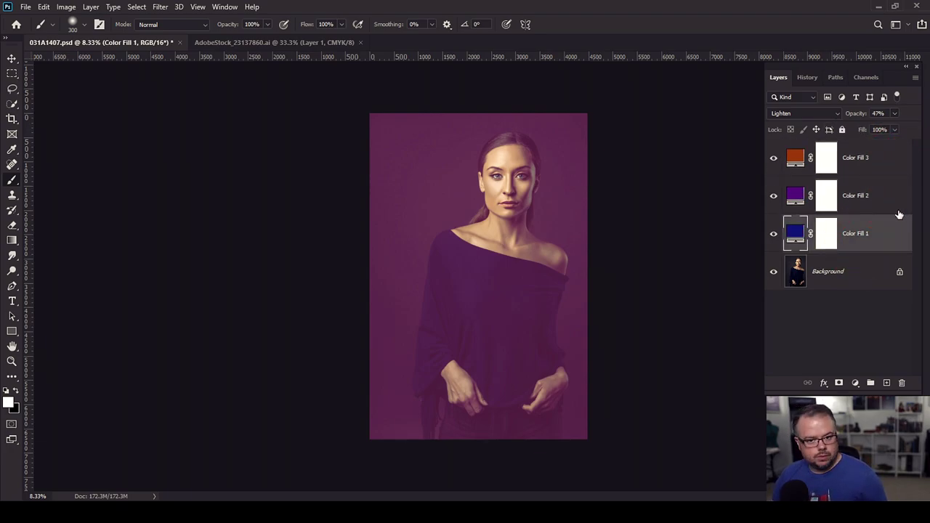
Step: Toggle the blue fill layer's visibility to compare the portrait with and without its tint
{"action": "left_click", "coordinate": [773, 234]}
{"action": "left_click", "coordinate": [772, 234]}
{"action": "left_click", "coordinate": [773, 234]}
{"action": "left_click", "coordinate": [773, 234]}
{"action": "left_click", "coordinate": [772, 234]}
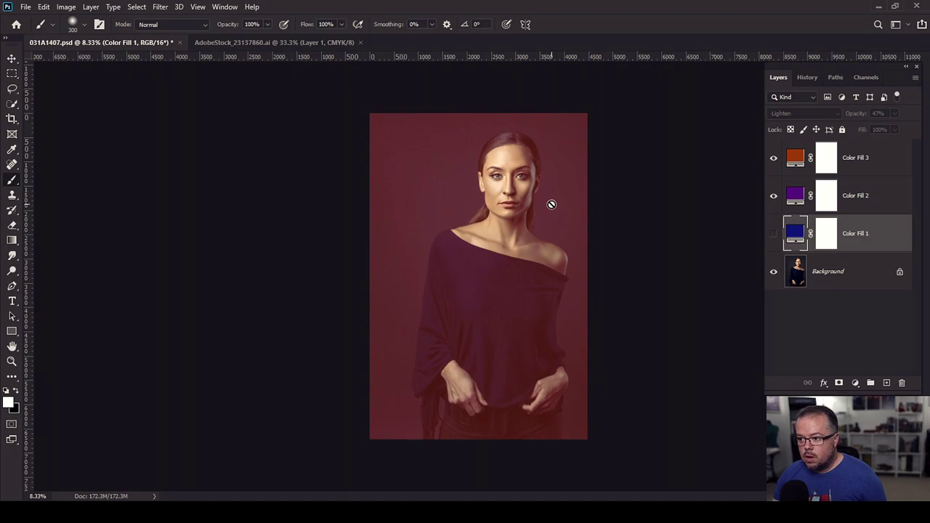
{"action": "left_click", "coordinate": [773, 234]}
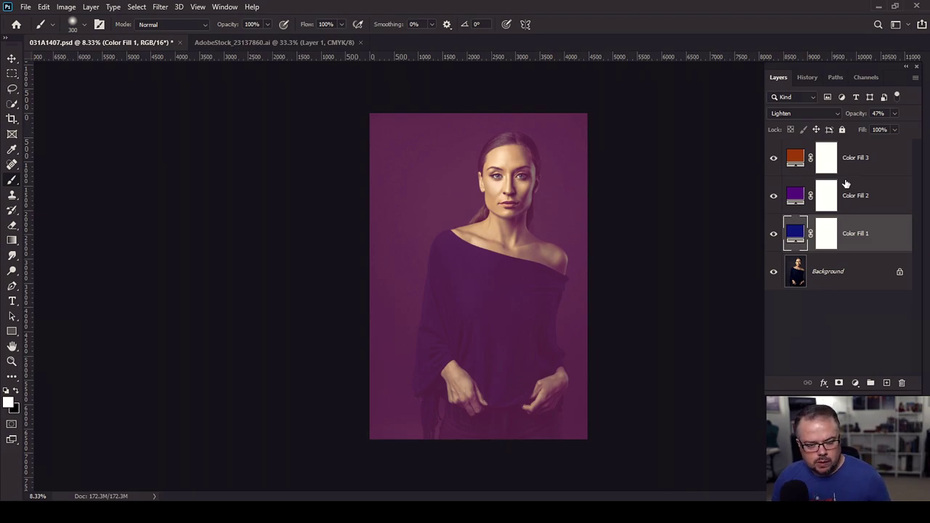
Step: Paint black over the face on the blue fill layer's mask with a size 500 brush at 10% flow
{"action": "left_click", "coordinate": [826, 232]}
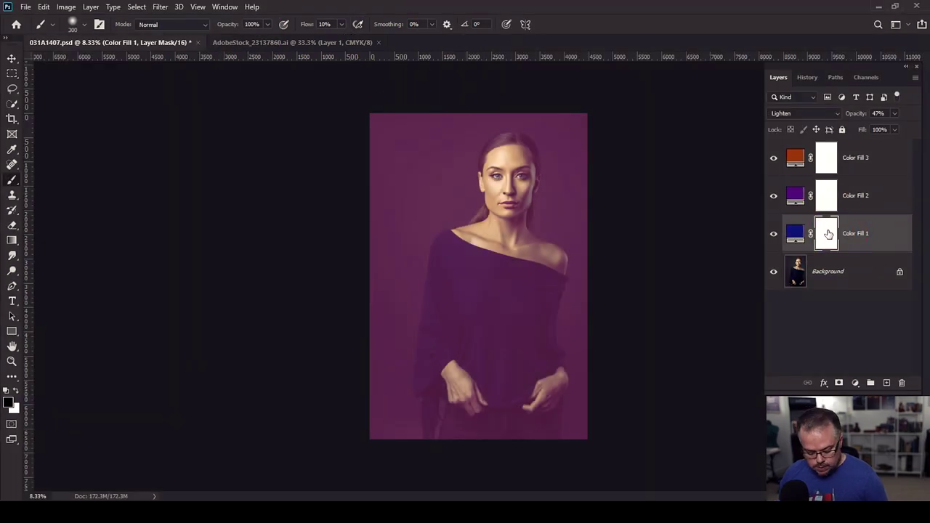
{"action": "key", "text": "bracketright"}
{"action": "key", "text": "bracketright"}
{"action": "key", "text": "bracketright"}
{"action": "key", "text": "bracketright"}
{"action": "key", "text": "bracketright"}
{"action": "key", "text": "bracketright"}
{"action": "key", "text": "bracketright"}
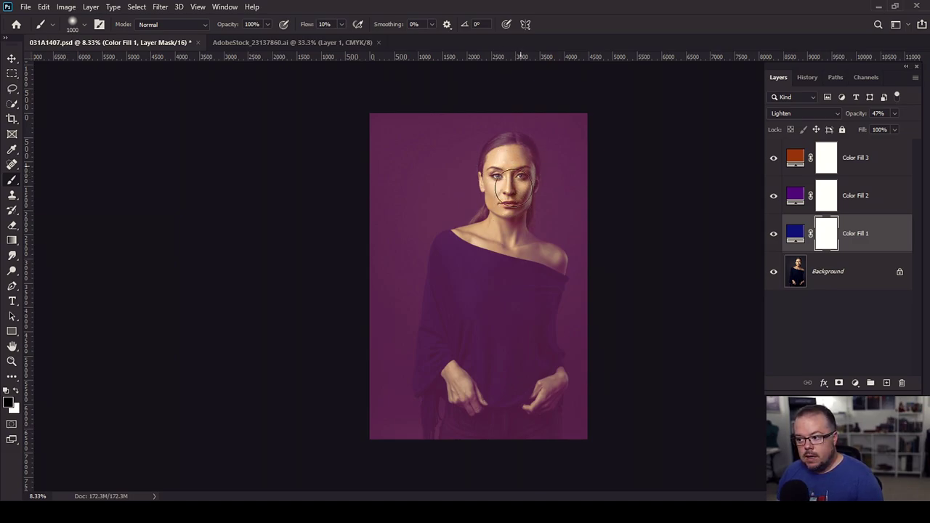
{"action": "key", "text": "bracketleft"}
{"action": "key", "text": "bracketleft"}
{"action": "key", "text": "bracketleft"}
{"action": "key", "text": "bracketleft"}
{"action": "key", "text": "bracketleft"}
{"action": "mouse_move", "coordinate": [509, 185]}
{"action": "left_mouse_down"}
{"action": "mouse_move", "coordinate": [493, 133]}
{"action": "mouse_move", "coordinate": [536, 149]}
{"action": "mouse_move", "coordinate": [509, 154]}
{"action": "mouse_move", "coordinate": [498, 186]}
{"action": "mouse_move", "coordinate": [497, 165]}
{"action": "mouse_move", "coordinate": [520, 159]}
{"action": "left_mouse_up"}
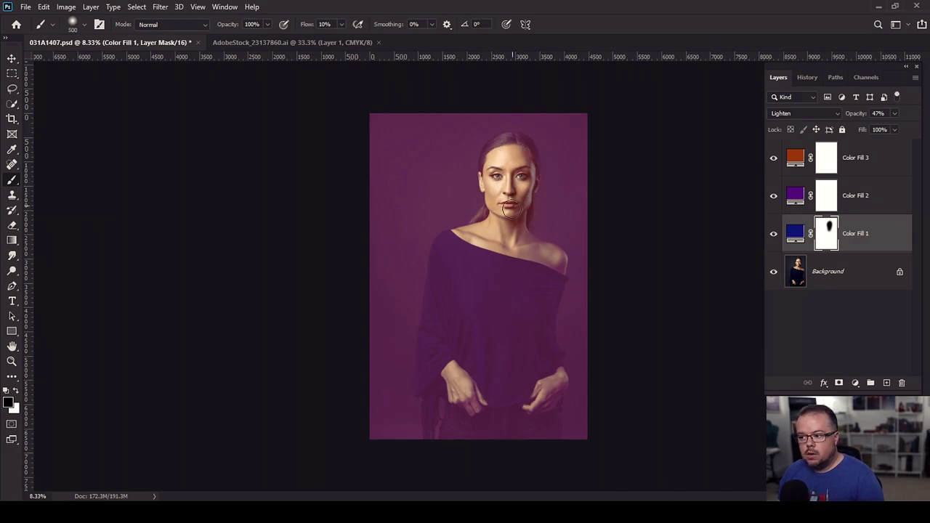
Step: Paint black over the neck on the blue fill layer's mask with a size 300 brush
{"action": "key", "text": "bracketleft"}
{"action": "key", "text": "bracketleft"}
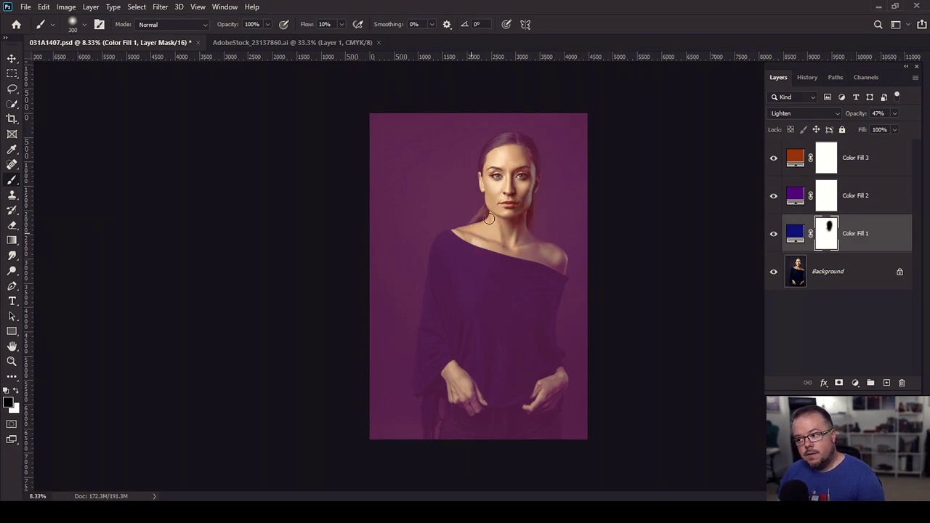
{"action": "left_click", "coordinate": [515, 224]}
Step: Paint black over the sweater and torso on the blue fill layer's mask, enlarging the brush up to size 1700
{"action": "key", "text": "bracketright"}
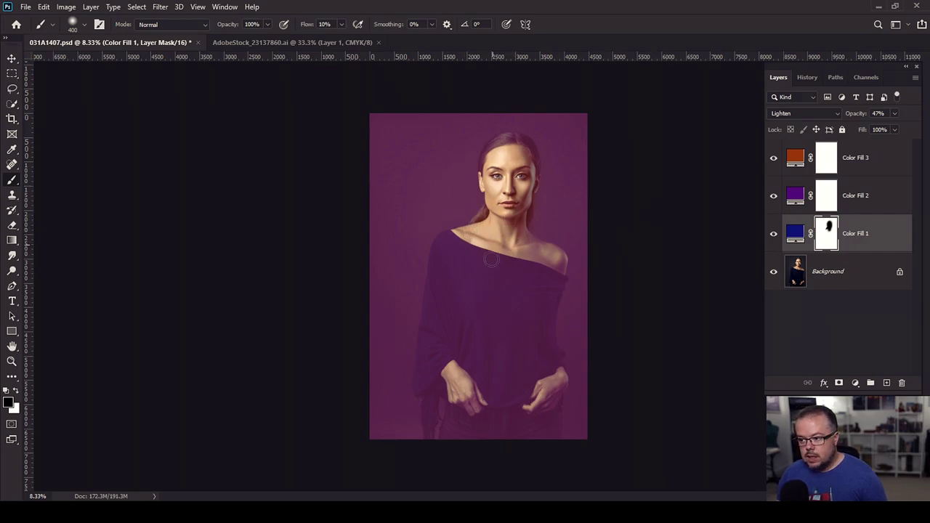
{"action": "key", "text": "bracketright"}
{"action": "key", "text": "bracketright"}
{"action": "key", "text": "bracketright"}
{"action": "key", "text": "bracketright"}
{"action": "key", "text": "bracketright"}
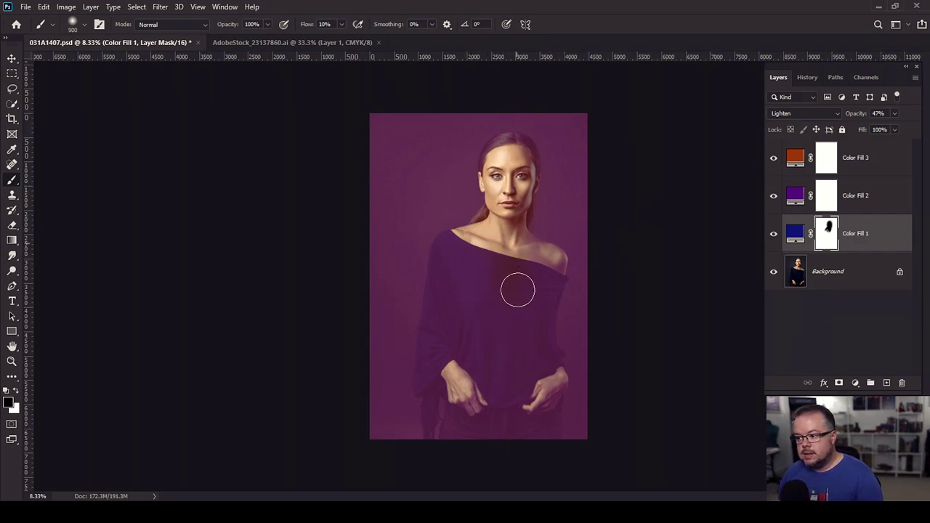
{"action": "key", "text": "bracketright"}
{"action": "key", "text": "bracketright"}
{"action": "key", "text": "bracketright"}
{"action": "key", "text": "bracketright"}
{"action": "mouse_move", "coordinate": [453, 307]}
{"action": "left_mouse_down"}
{"action": "mouse_move", "coordinate": [455, 257]}
{"action": "mouse_move", "coordinate": [448, 296]}
{"action": "mouse_move", "coordinate": [473, 323]}
{"action": "mouse_move", "coordinate": [483, 286]}
{"action": "mouse_move", "coordinate": [457, 397]}
{"action": "mouse_move", "coordinate": [513, 367]}
{"action": "left_mouse_up"}
{"action": "key", "text": "bracketright"}
{"action": "key", "text": "bracketright"}
{"action": "key", "text": "bracketright"}
{"action": "key", "text": "bracketright"}
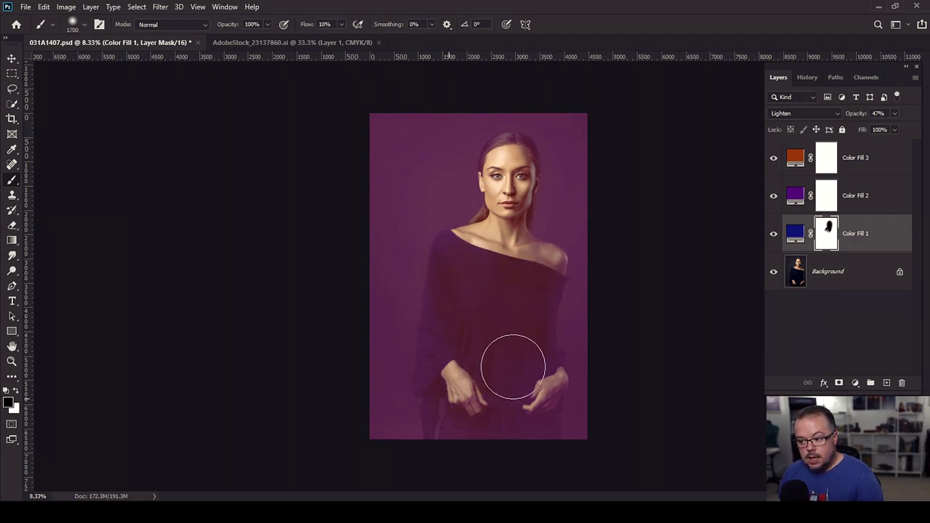
{"action": "mouse_move", "coordinate": [498, 258]}
{"action": "left_mouse_down"}
{"action": "mouse_move", "coordinate": [551, 260]}
{"action": "mouse_move", "coordinate": [560, 231]}
{"action": "left_mouse_up"}
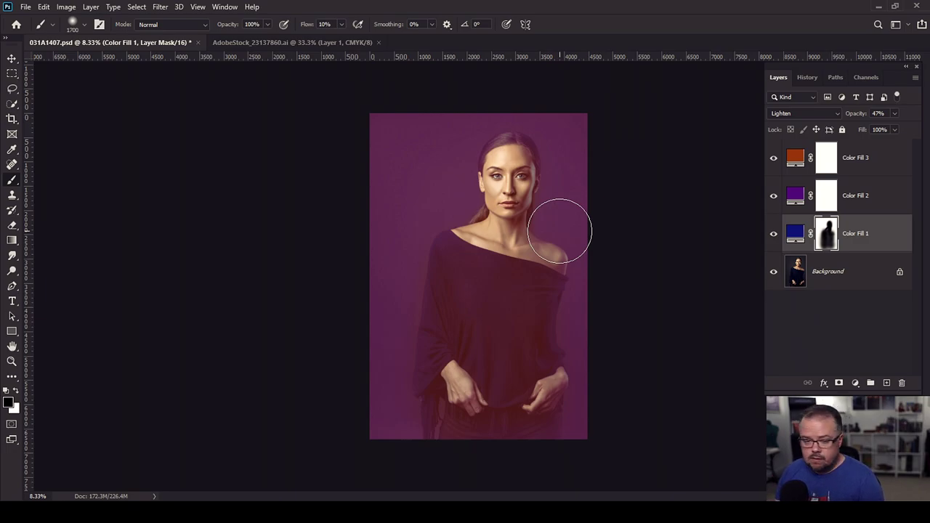
Step: Paint black over the backdrop around the subject on the blue fill layer's mask, enlarging the brush up to size 2800
{"action": "key", "text": "bracketright"}
{"action": "key", "text": "bracketright"}
{"action": "key", "text": "bracketright"}
{"action": "key", "text": "bracketright"}
{"action": "key", "text": "bracketright"}
{"action": "key", "text": "bracketright"}
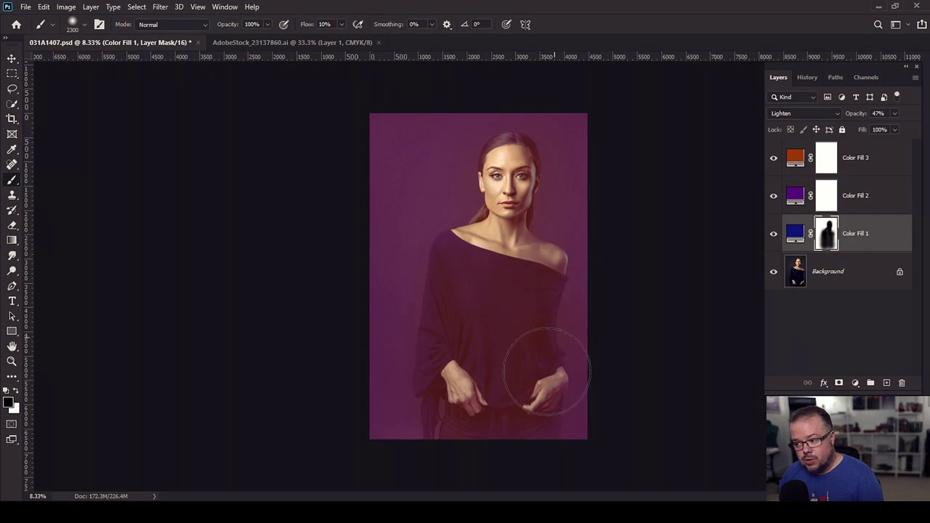
{"action": "key", "text": "bracketright"}
{"action": "key", "text": "bracketright"}
{"action": "key", "text": "bracketright"}
{"action": "key", "text": "bracketright"}
{"action": "key", "text": "bracketright"}
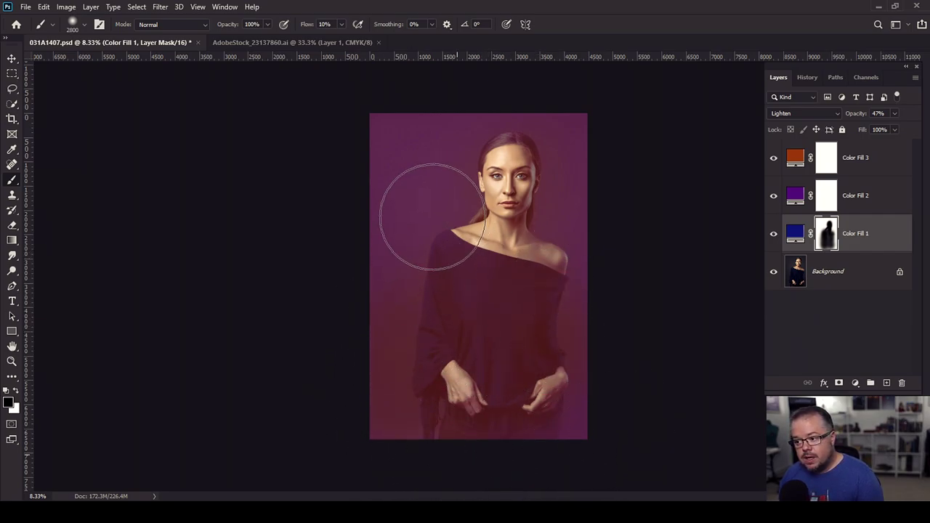
{"action": "right_click", "coordinate": [436, 218], "text": "alt"}
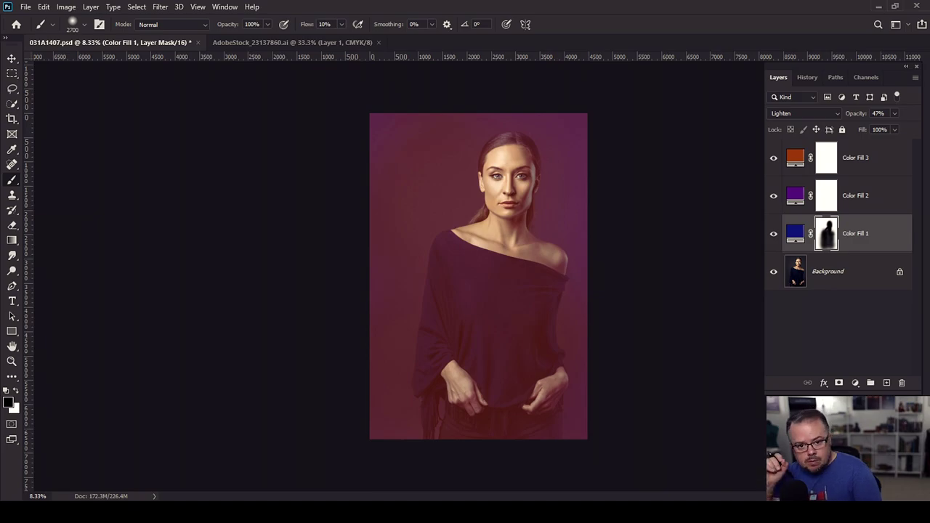
Step: Reset the blue fill layer's mask by filling it with white, and return the foreground color to black
{"action": "key", "text": "alt+BackSpace"}
{"action": "key", "text": "x"}
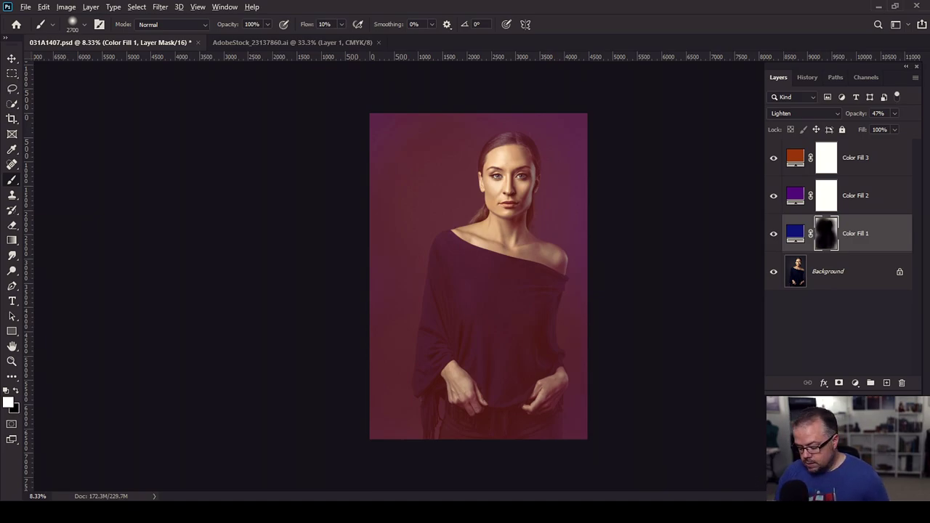
{"action": "key", "text": "alt+BackSpace"}
{"action": "key", "text": "x"}
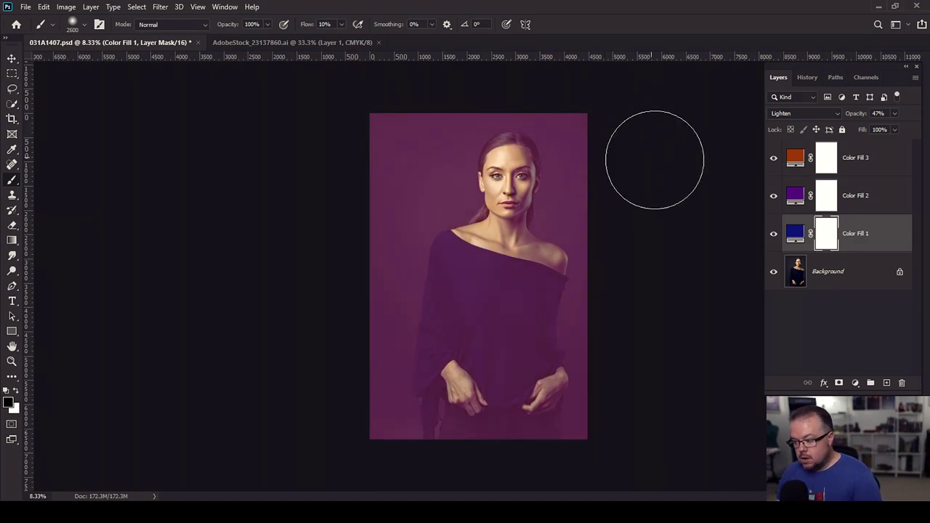
Step: Paint black over the shadowed side of the face and neck on the blue fill layer's mask, using brush sizes from 150 to 200
{"action": "key", "text": "bracketleft"}
{"action": "key", "text": "bracketleft"}
{"action": "key", "text": "bracketleft"}
{"action": "key", "text": "bracketleft"}
{"action": "key", "text": "bracketleft"}
{"action": "key", "text": "bracketleft"}
{"action": "key", "text": "bracketleft"}
{"action": "key", "text": "bracketleft"}
{"action": "key", "text": "bracketleft"}
{"action": "key", "text": "bracketleft"}
{"action": "key", "text": "bracketleft"}
{"action": "key", "text": "bracketleft"}
{"action": "key", "text": "bracketleft"}
{"action": "key", "text": "bracketleft"}
{"action": "key", "text": "bracketleft"}
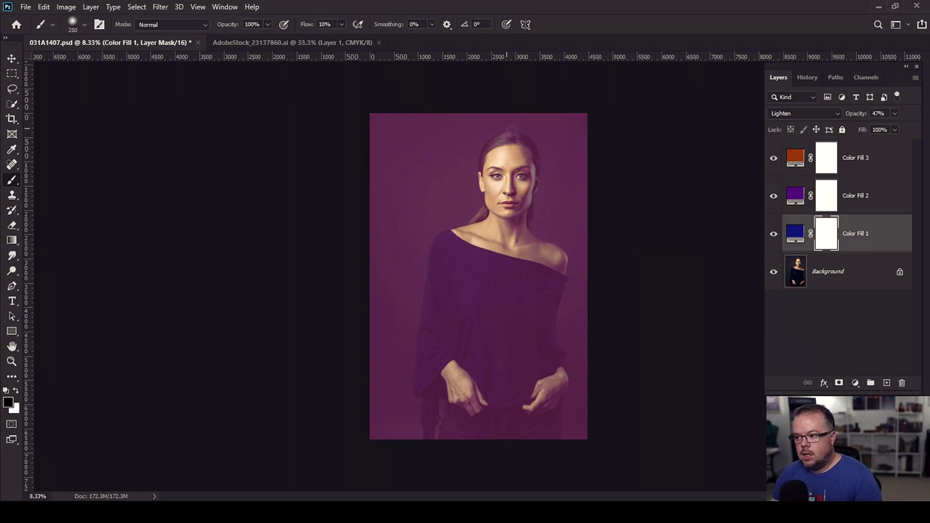
{"action": "scroll", "coordinate": [559, 180], "scroll_direction": "up", "scroll_amount": 3}
{"action": "key", "text": "bracketleft"}
{"action": "key", "text": "bracketleft"}
{"action": "key", "text": "bracketleft"}
{"action": "key", "text": "bracketleft"}
{"action": "key", "text": "bracketleft"}
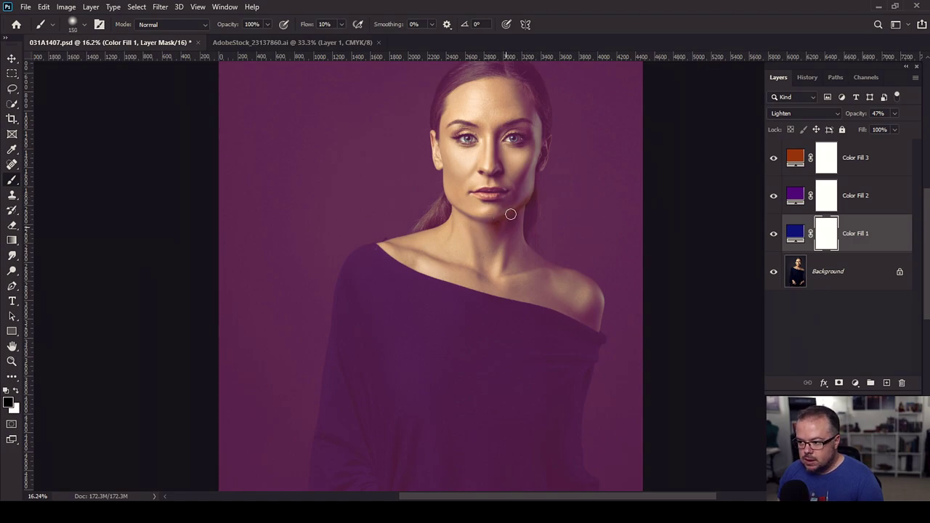
{"action": "key", "text": "bracketright"}
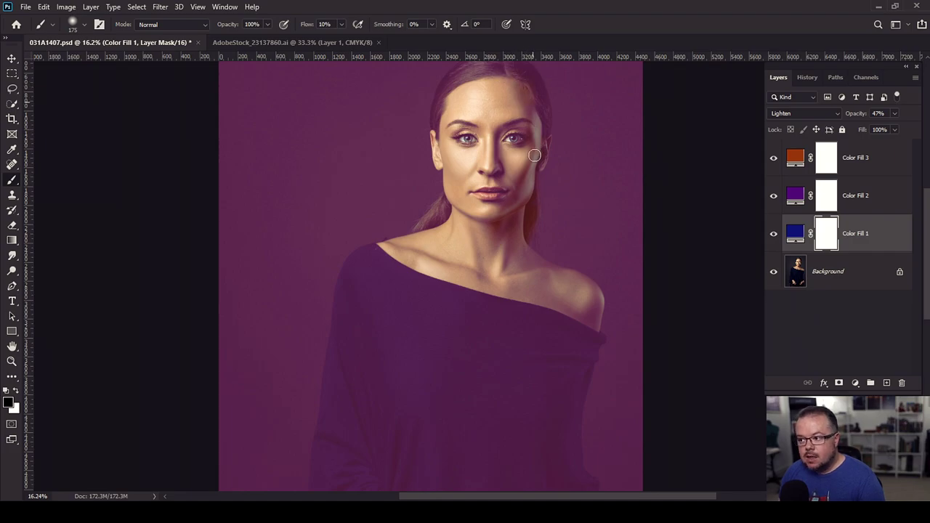
{"action": "key", "text": "bracketright"}
{"action": "left_click_drag", "start_coordinate": [503, 129], "coordinate": [500, 167]}
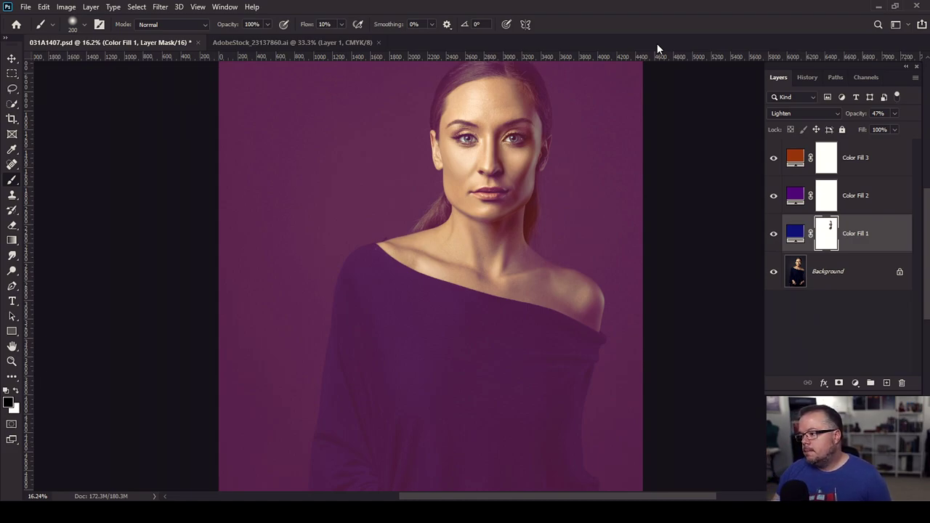
Step: Clear the face and neck brushwork from the blue fill layer's mask, restoring it to solid white
{"action": "key", "text": "x"}
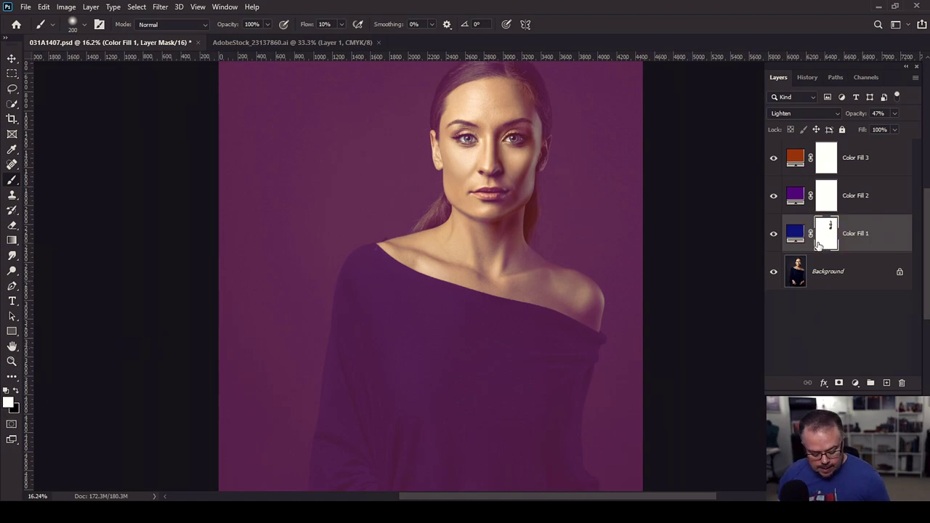
{"action": "key", "text": "ctrl+z"}
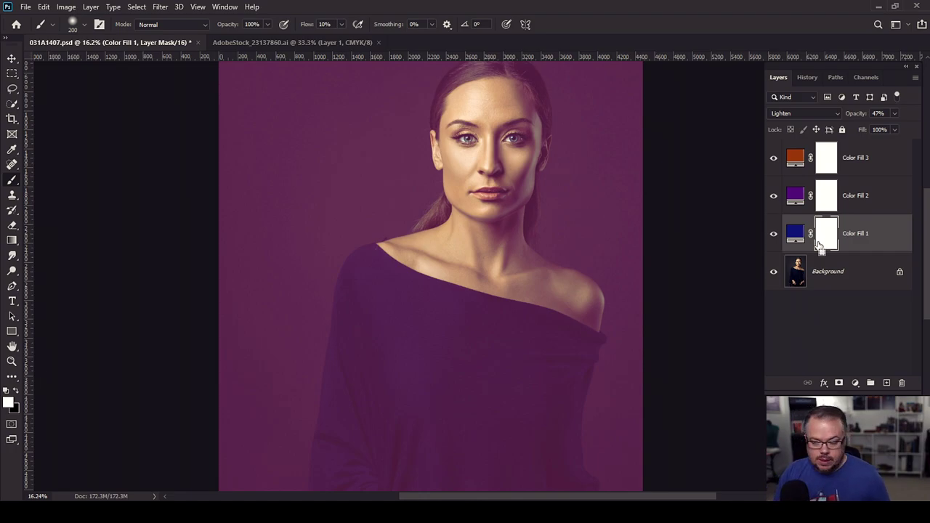
{"action": "key", "text": "ctrl+0"}
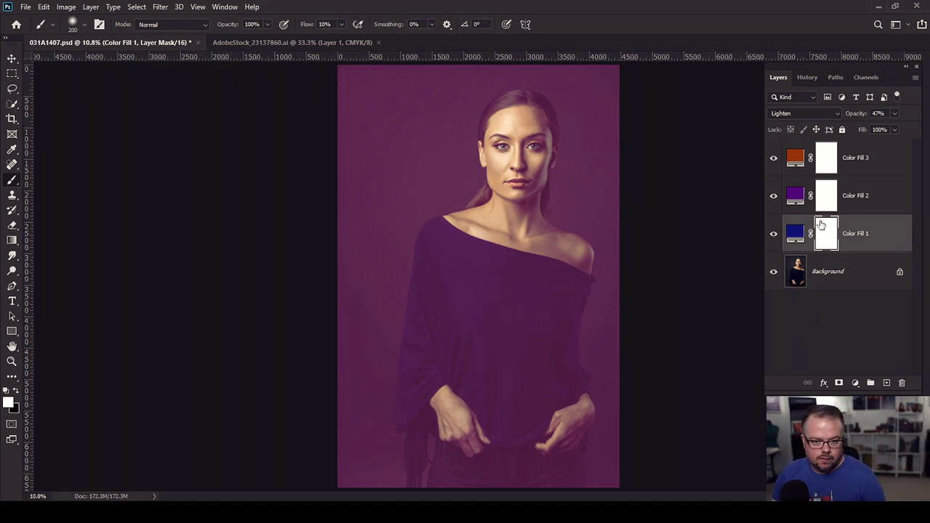
Step: Raise the blue fill layer's opacity and set the purple fill layer's opacity to 100%
{"action": "left_click", "coordinate": [893, 129]}
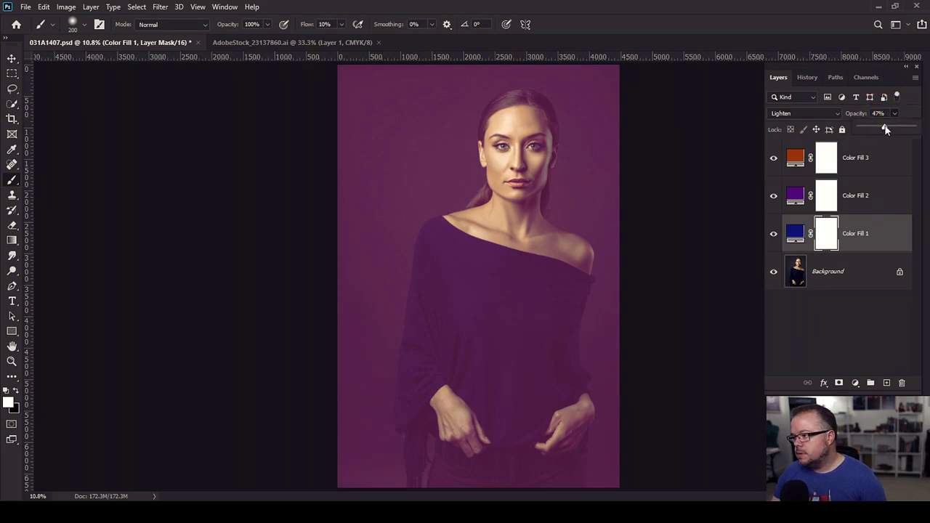
{"action": "left_click_drag", "start_coordinate": [884, 129], "coordinate": [889, 128]}
{"action": "left_click", "coordinate": [871, 194]}
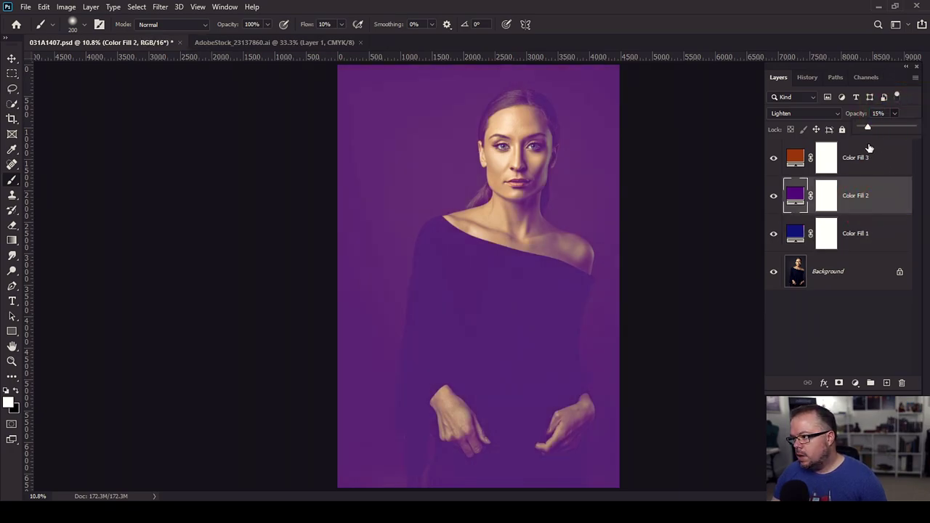
{"action": "left_click_drag", "start_coordinate": [869, 129], "coordinate": [914, 128]}
Step: Raise the orange fill layer's opacity to 100%
{"action": "left_click", "coordinate": [881, 161]}
{"action": "left_click", "coordinate": [894, 114]}
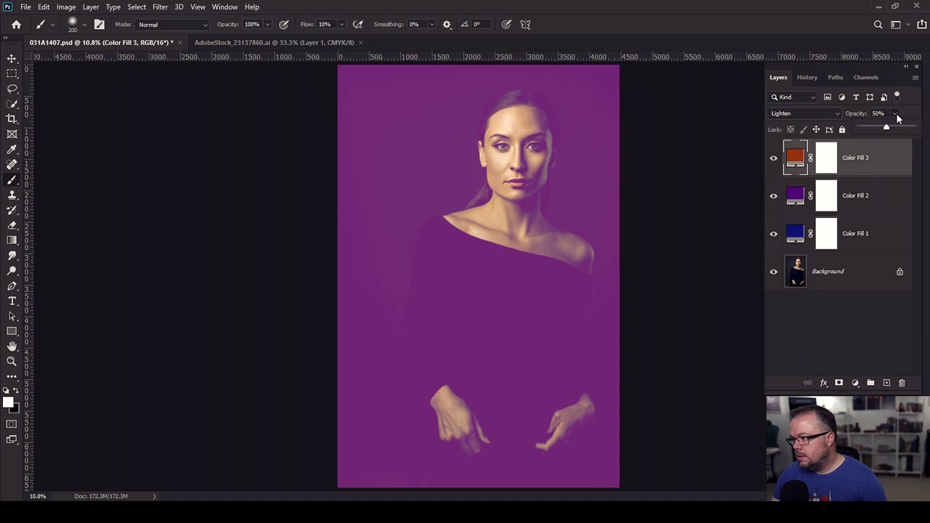
{"action": "left_click_drag", "start_coordinate": [894, 129], "coordinate": [913, 128]}
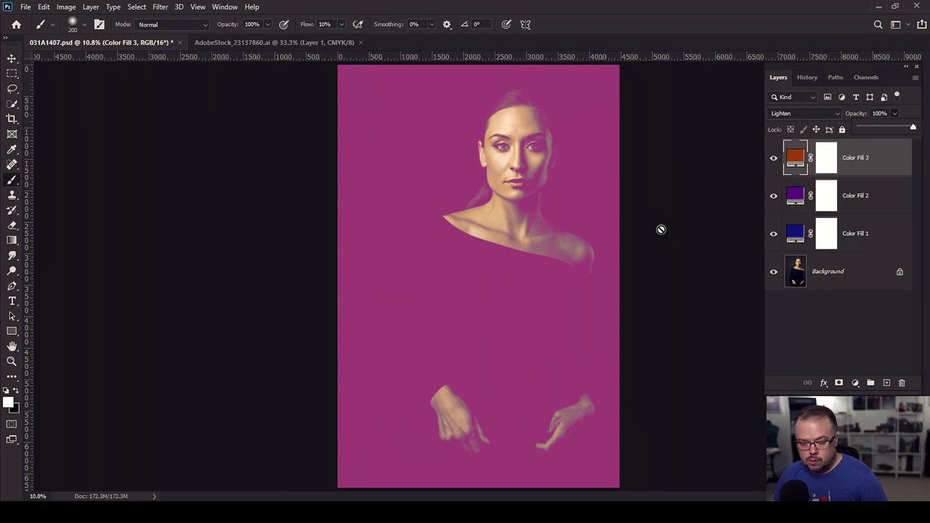
{"action": "left_click", "coordinate": [893, 171]}
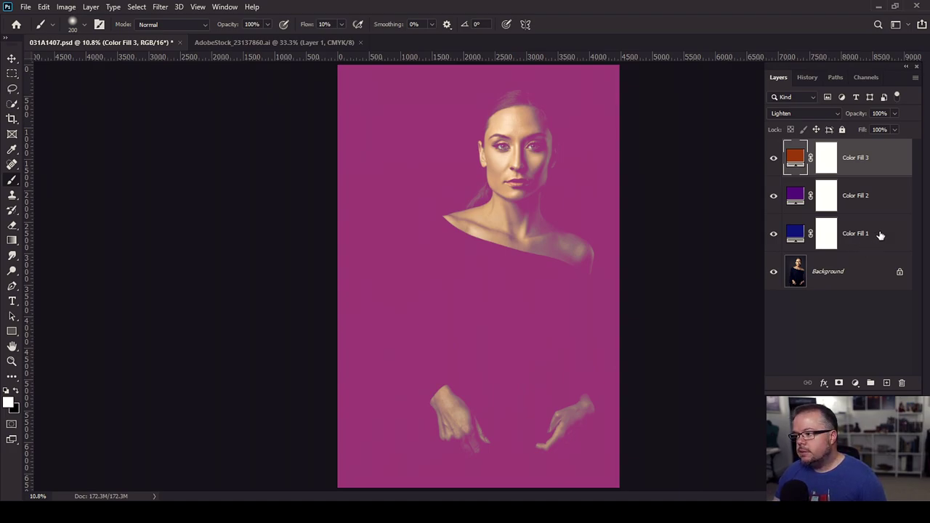
Step: Try the Screen, Color Dodge, Linear Dodge (Add) and Lighter Color blend modes on the orange fill layer
{"action": "left_click", "coordinate": [800, 115]}
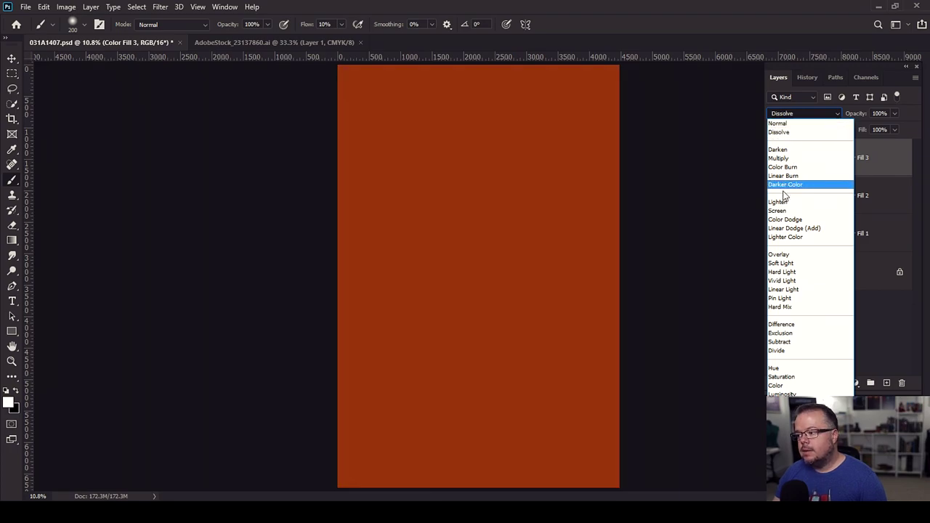
{"action": "left_click", "coordinate": [779, 210]}
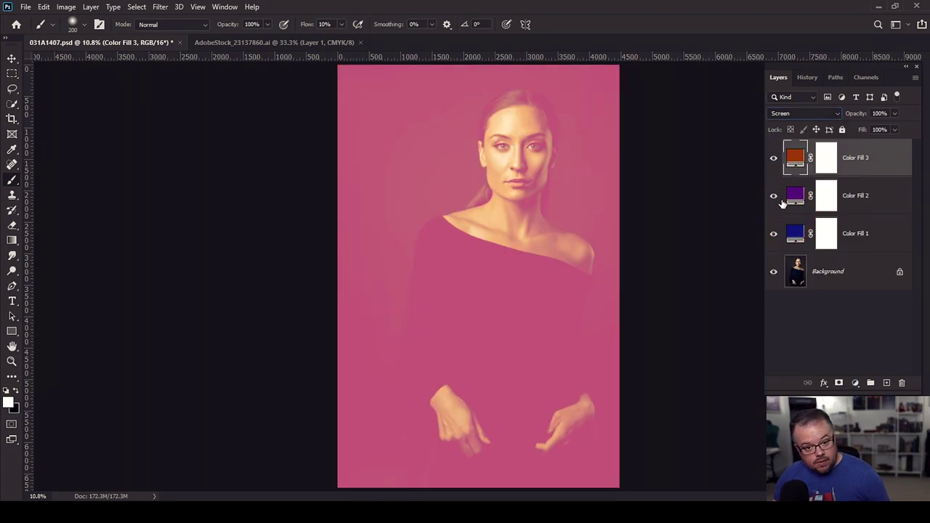
{"action": "left_click", "coordinate": [793, 115]}
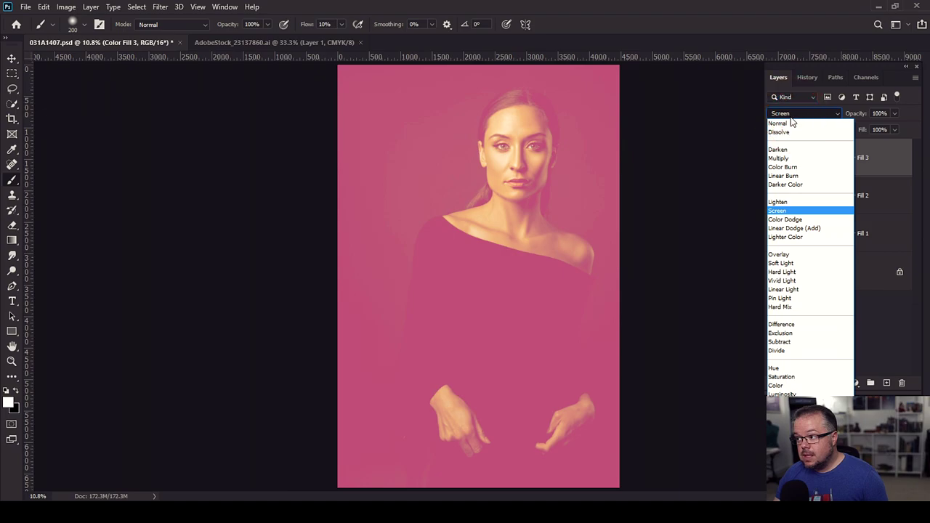
{"action": "left_click", "coordinate": [777, 219]}
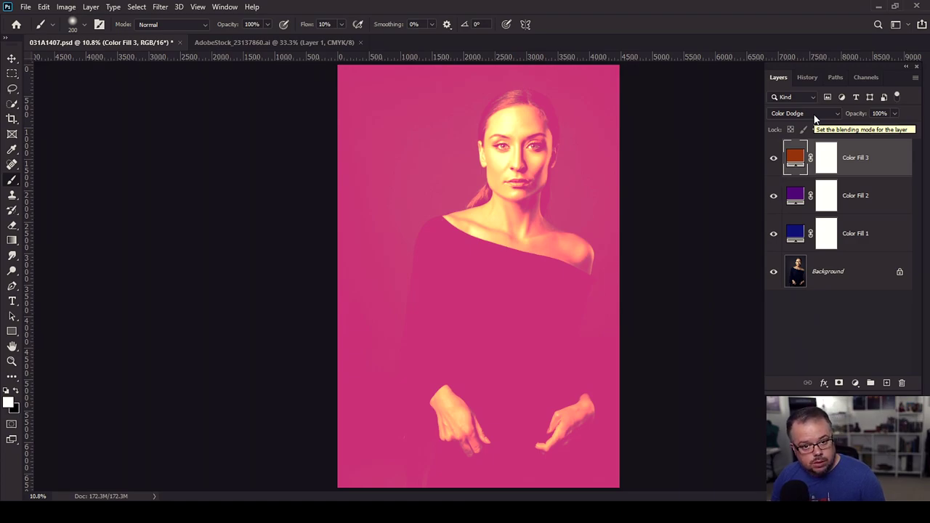
{"action": "left_click", "coordinate": [808, 113]}
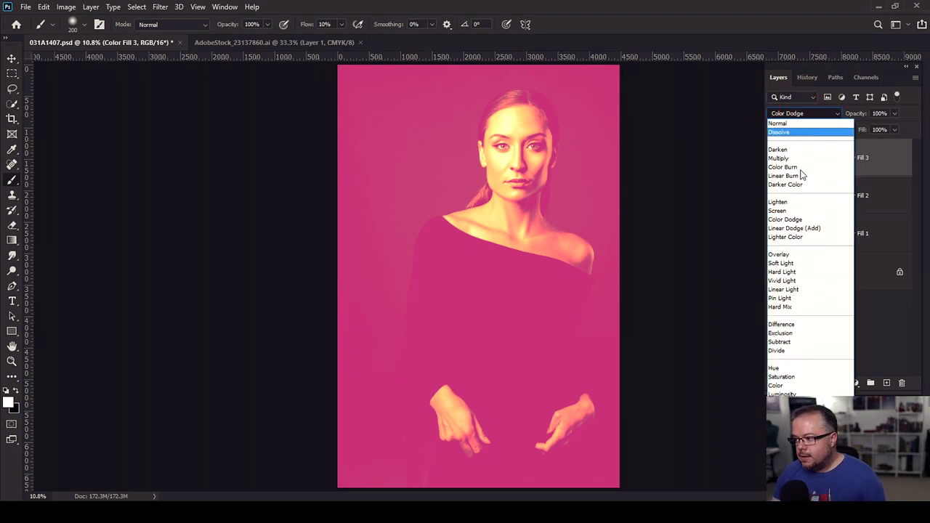
{"action": "left_click", "coordinate": [794, 228]}
{"action": "left_click", "coordinate": [792, 114]}
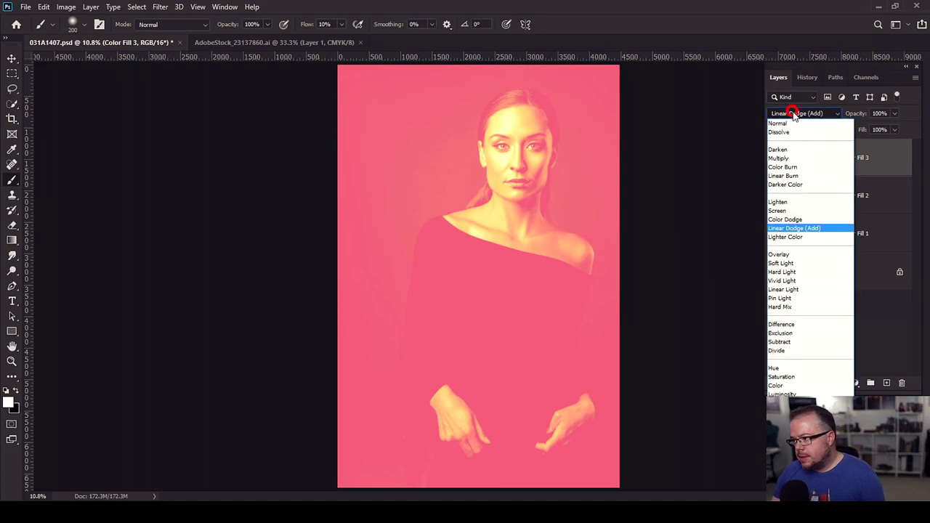
{"action": "left_click", "coordinate": [789, 237]}
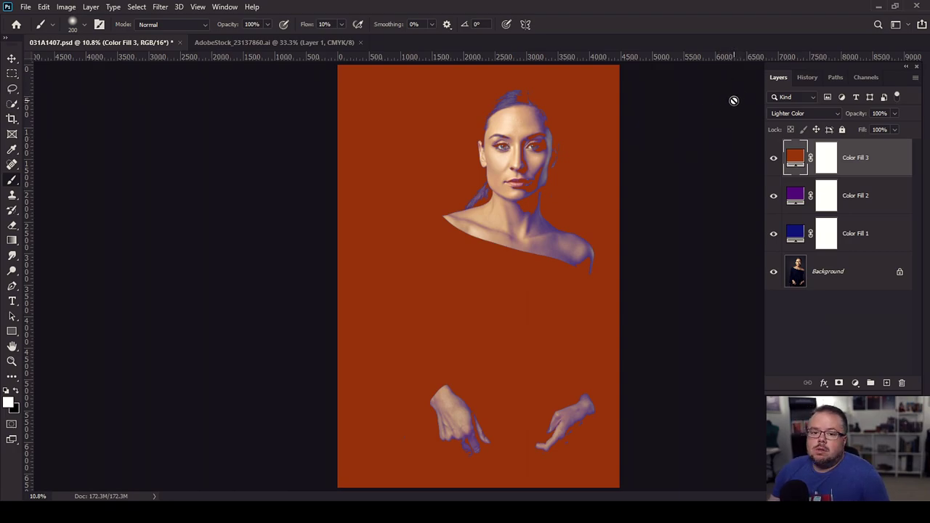
Step: Set the orange fill layer's blend mode to Soft Light
{"action": "left_click", "coordinate": [812, 116]}
{"action": "left_click", "coordinate": [782, 263]}
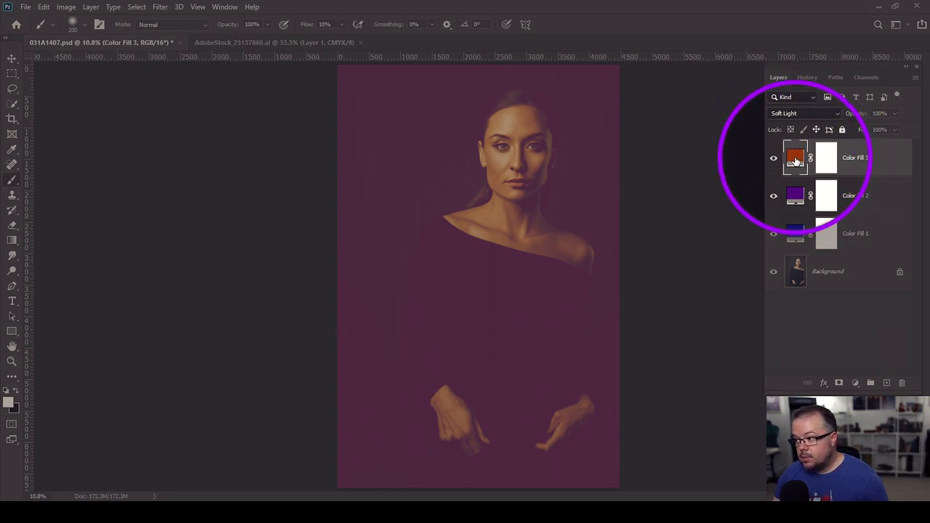
Step: Try the brighter orange f25a07 as the orange fill layer's color and undo the change
{"action": "double_click", "coordinate": [797, 168]}
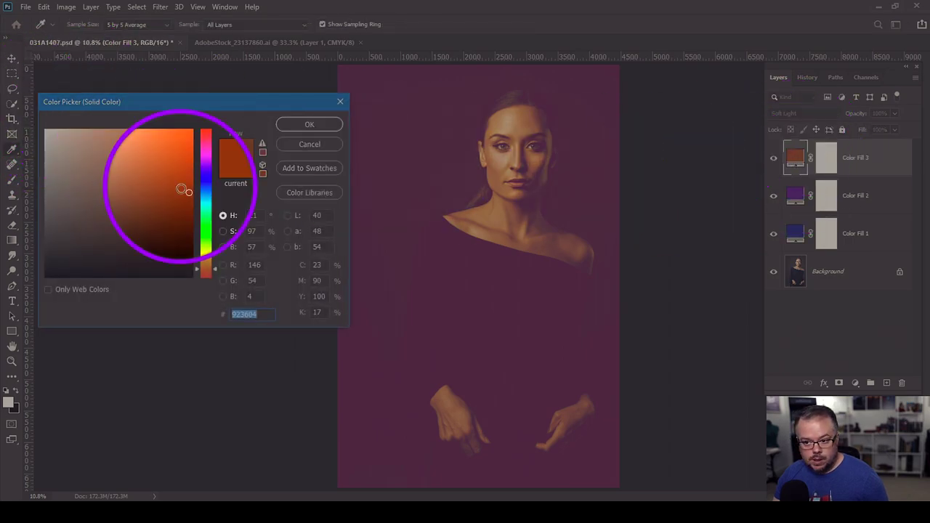
{"action": "left_click", "coordinate": [189, 136]}
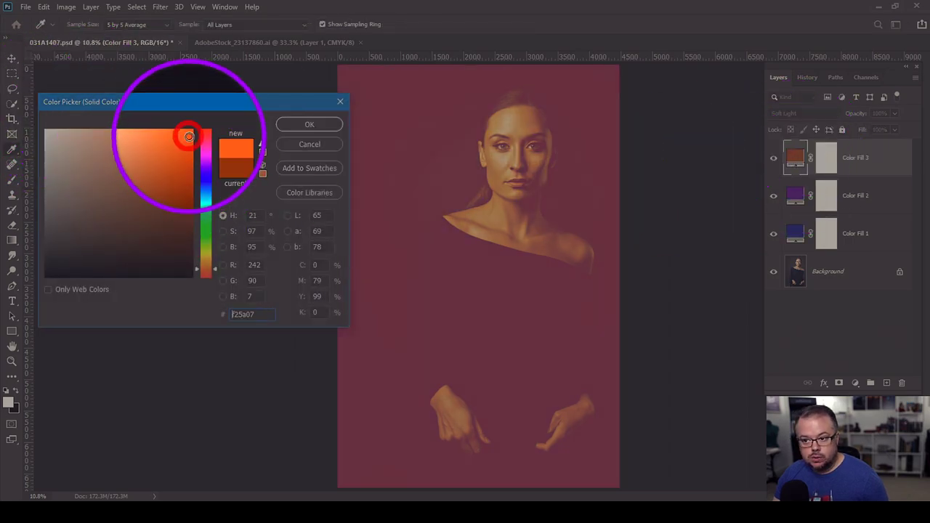
{"action": "left_click", "coordinate": [305, 124]}
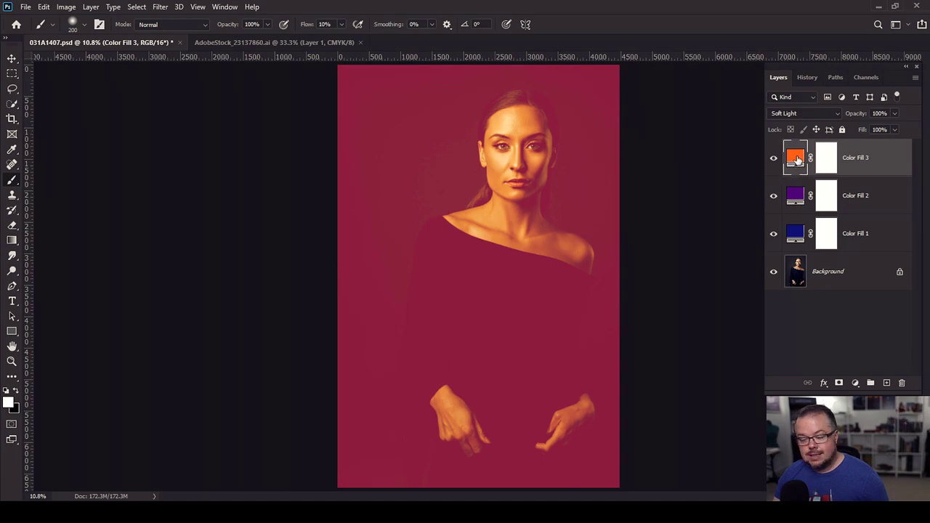
{"action": "key", "text": "ctrl+z"}
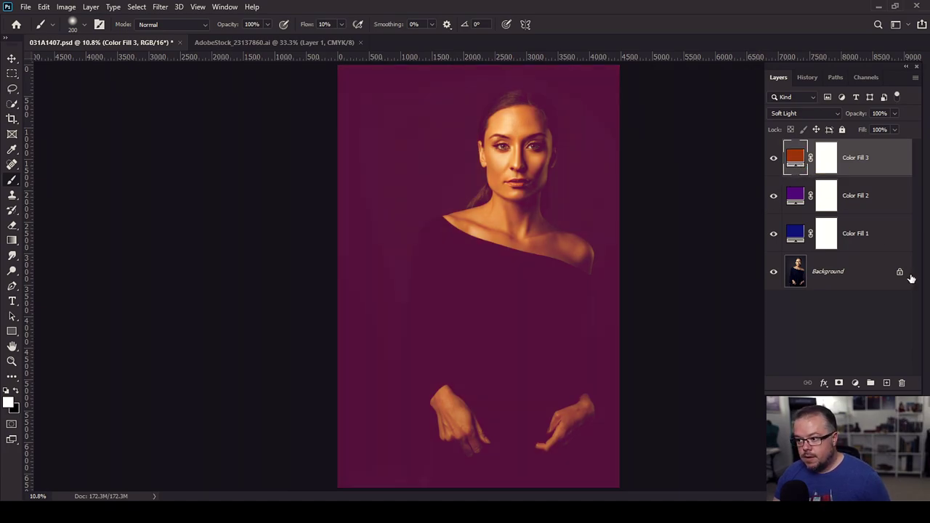
Step: Try orange, brown, green and cyan shades for the orange fill layer and settle on the teal color 0c7487
{"action": "double_click", "coordinate": [794, 157]}
{"action": "left_click", "coordinate": [179, 133]}
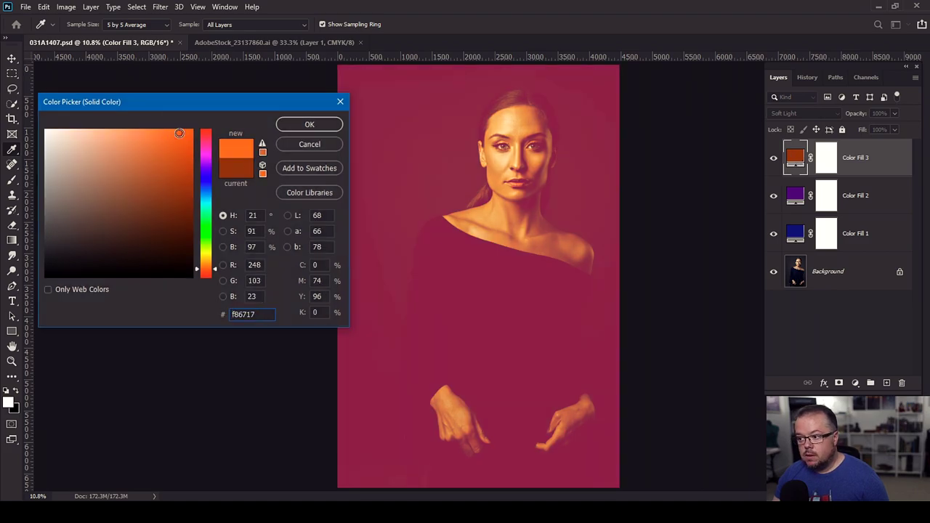
{"action": "left_click", "coordinate": [185, 237]}
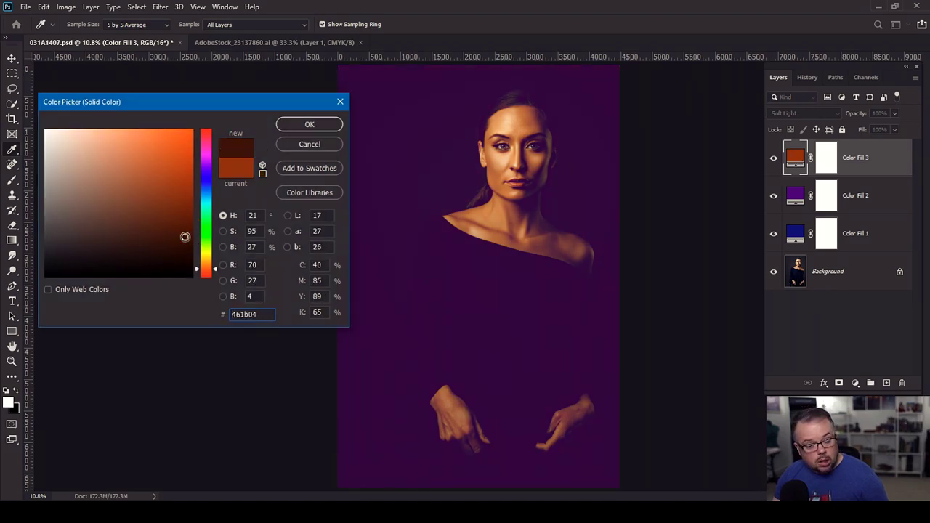
{"action": "left_click", "coordinate": [211, 237]}
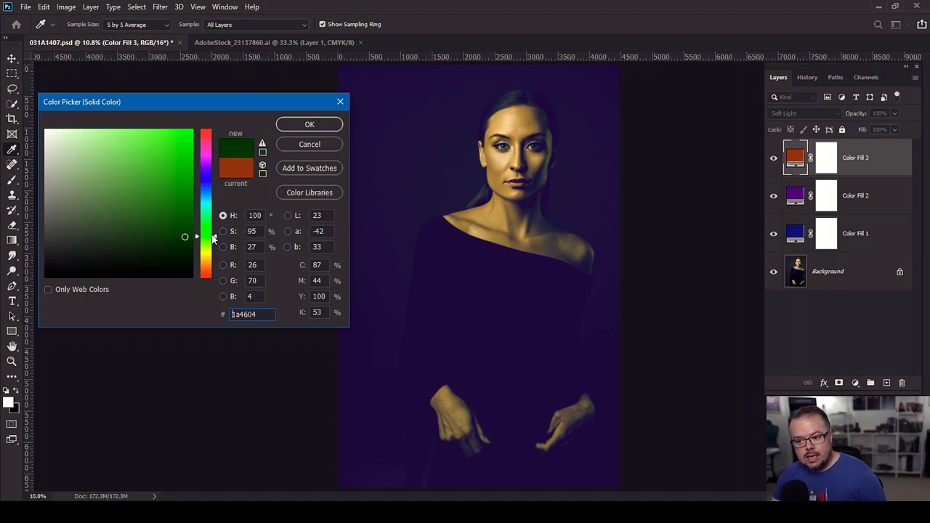
{"action": "left_click", "coordinate": [209, 231]}
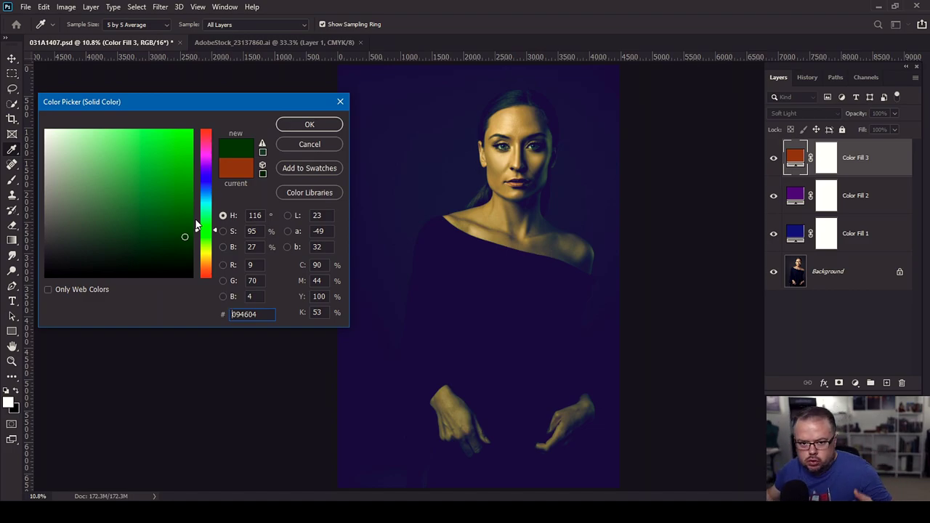
{"action": "left_click", "coordinate": [186, 187]}
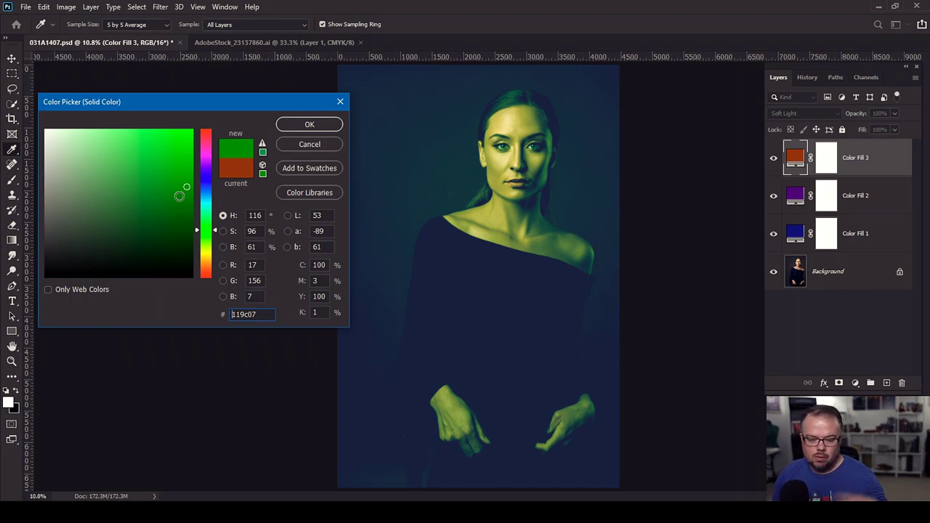
{"action": "left_click_drag", "start_coordinate": [191, 170], "coordinate": [190, 138]}
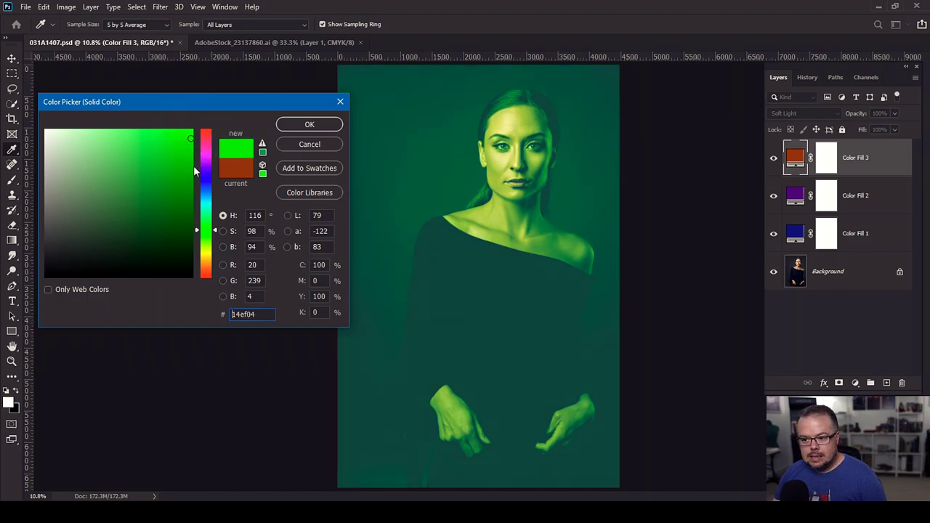
{"action": "left_click", "coordinate": [207, 207]}
{"action": "mouse_move", "coordinate": [208, 211]}
{"action": "left_mouse_down"}
{"action": "mouse_move", "coordinate": [207, 188]}
{"action": "mouse_move", "coordinate": [207, 203]}
{"action": "left_mouse_up"}
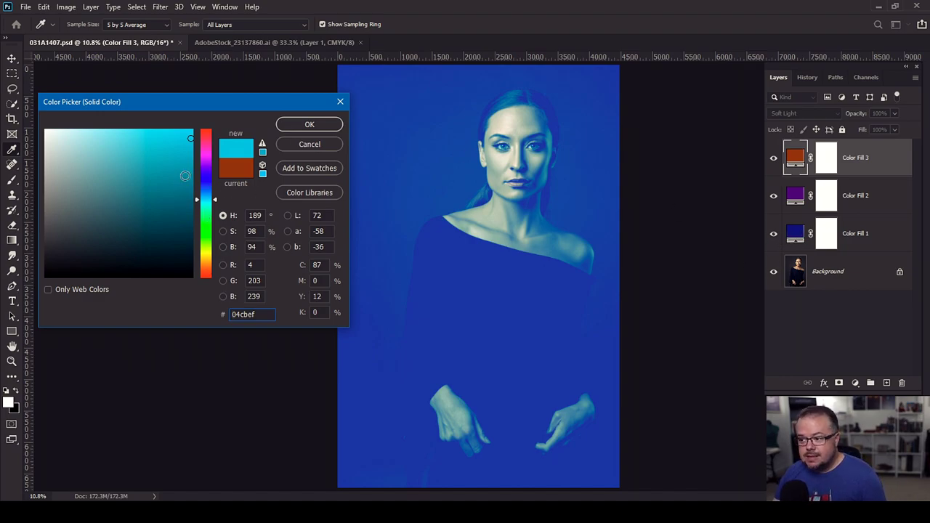
{"action": "left_click", "coordinate": [186, 215]}
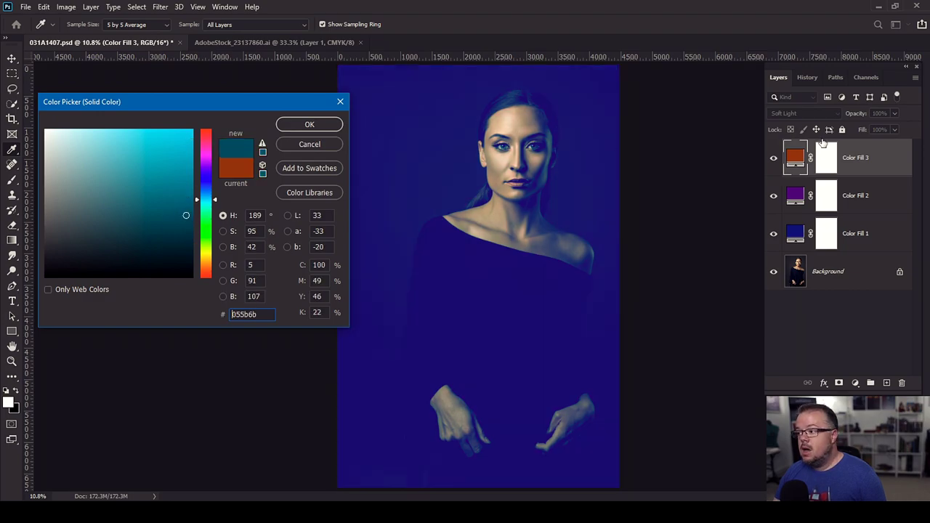
{"action": "mouse_move", "coordinate": [190, 202]}
{"action": "left_mouse_down"}
{"action": "mouse_move", "coordinate": [172, 145]}
{"action": "mouse_move", "coordinate": [169, 181]}
{"action": "mouse_move", "coordinate": [181, 198]}
{"action": "left_mouse_up"}
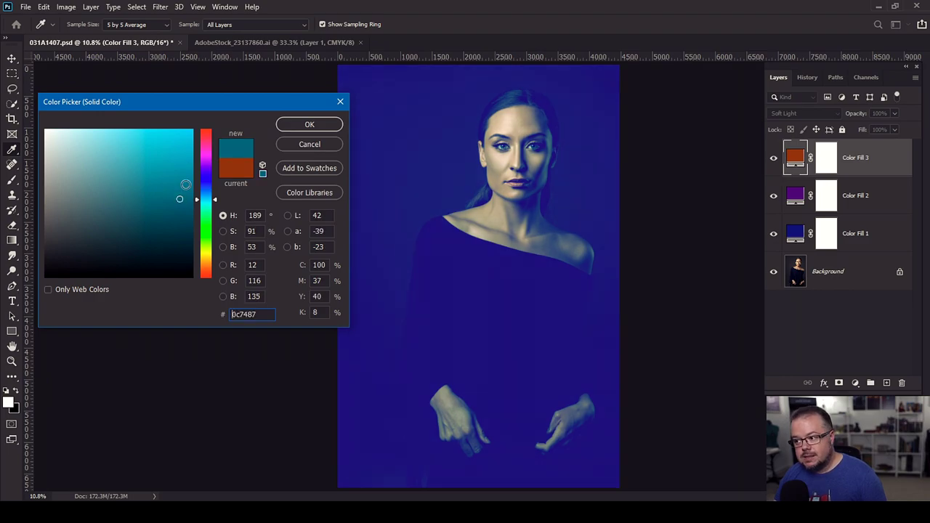
{"action": "left_click", "coordinate": [309, 124]}
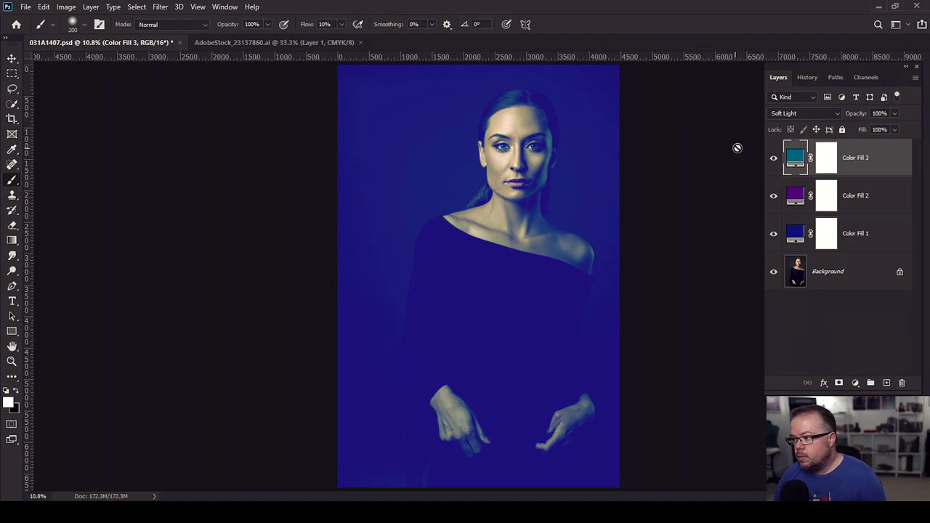
Step: Keep the teal fill layer at 100% opacity and lower the blue fill layer's opacity to 38%
{"action": "left_click", "coordinate": [894, 113]}
{"action": "mouse_move", "coordinate": [894, 126]}
{"action": "left_mouse_down"}
{"action": "mouse_move", "coordinate": [876, 131]}
{"action": "mouse_move", "coordinate": [896, 130]}
{"action": "left_mouse_up"}
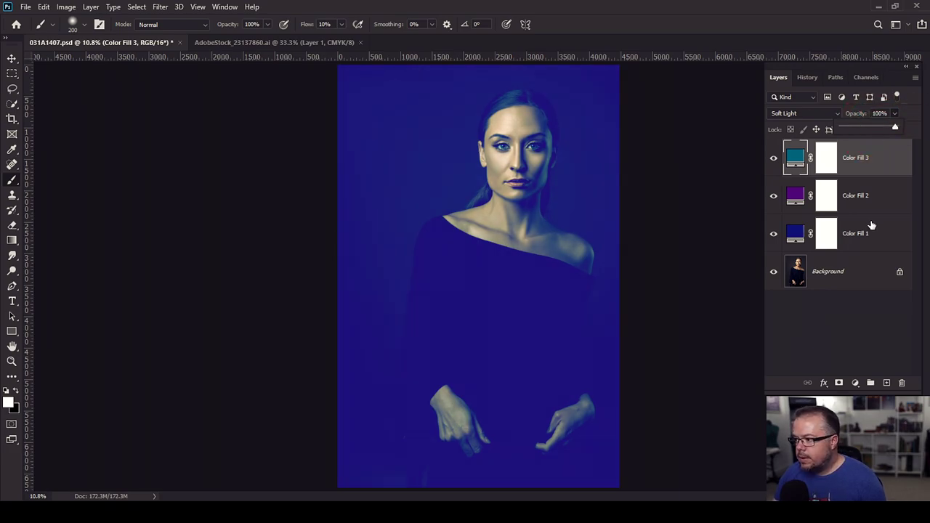
{"action": "left_click", "coordinate": [873, 234]}
{"action": "left_click", "coordinate": [894, 113]}
{"action": "left_click_drag", "start_coordinate": [896, 128], "coordinate": [862, 131]}
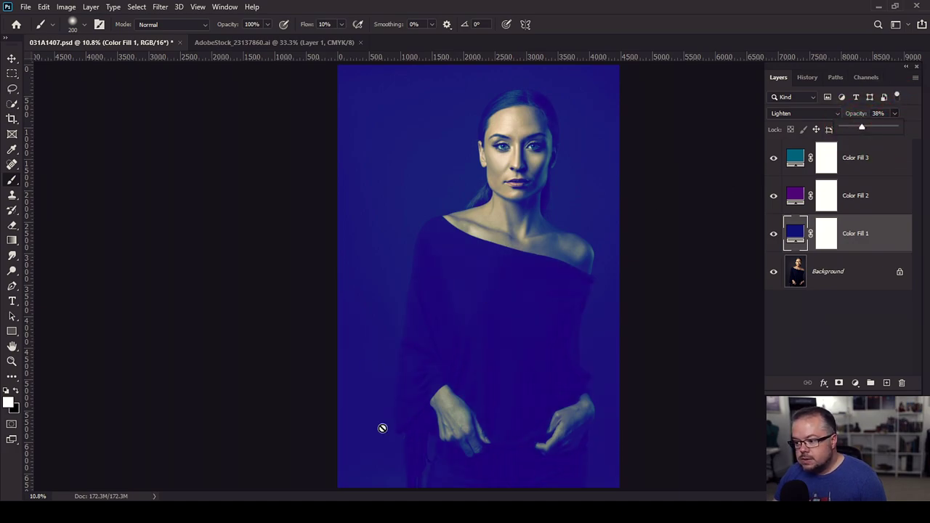
Step: Try Color Dodge on the purple fill layer and settle on Screen as its blend mode
{"action": "left_click", "coordinate": [888, 204]}
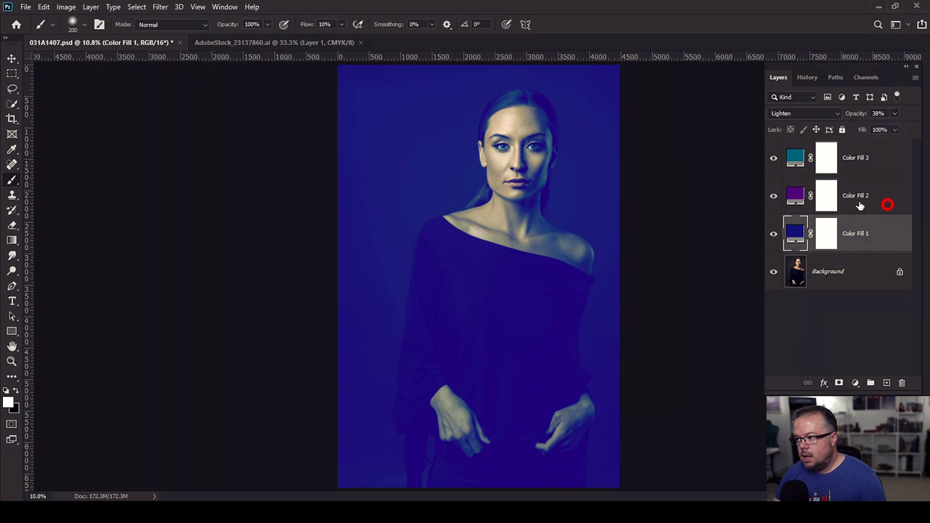
{"action": "left_click", "coordinate": [791, 112]}
{"action": "left_click", "coordinate": [786, 220]}
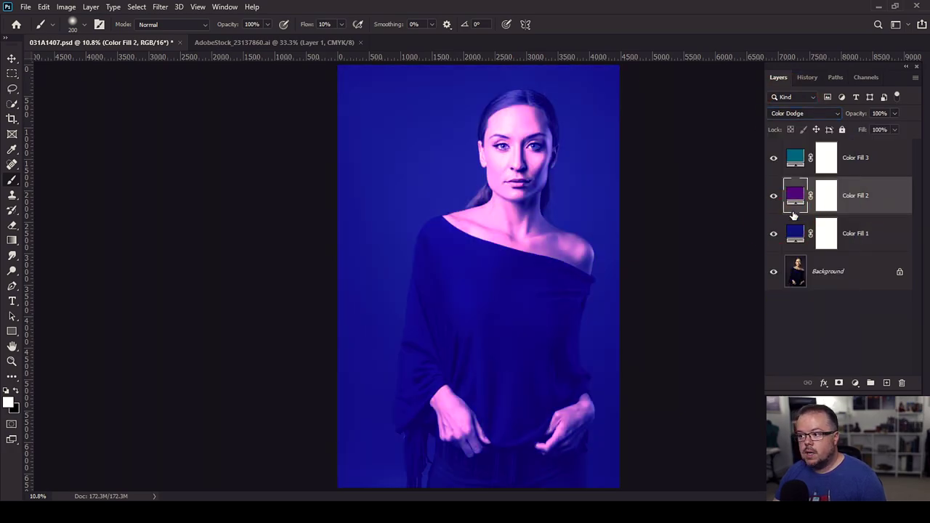
{"action": "left_click", "coordinate": [784, 114]}
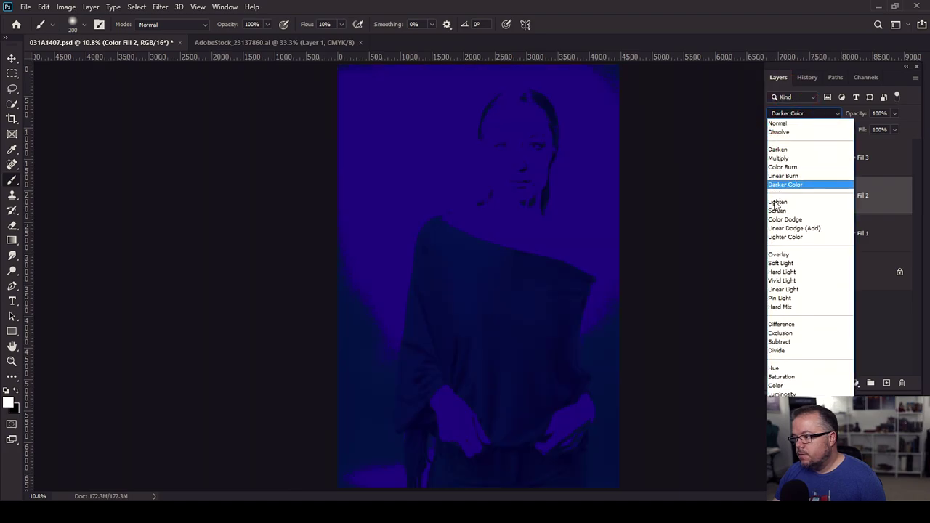
{"action": "left_click", "coordinate": [786, 210]}
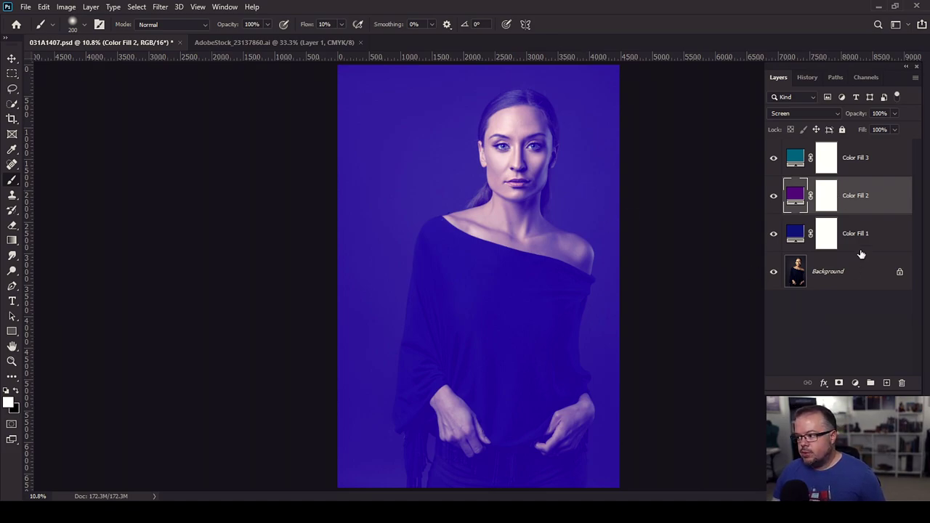
Step: Add a black (000000) Solid Color fill layer directly above the teal fill layer
{"action": "key", "text": "alt+shift+f"}
{"action": "left_click", "coordinate": [884, 159]}
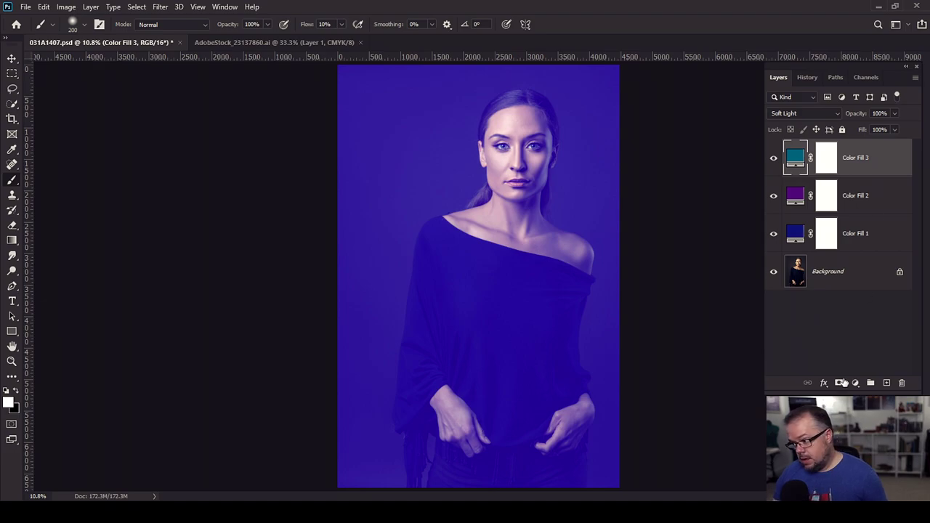
{"action": "left_click", "coordinate": [855, 383]}
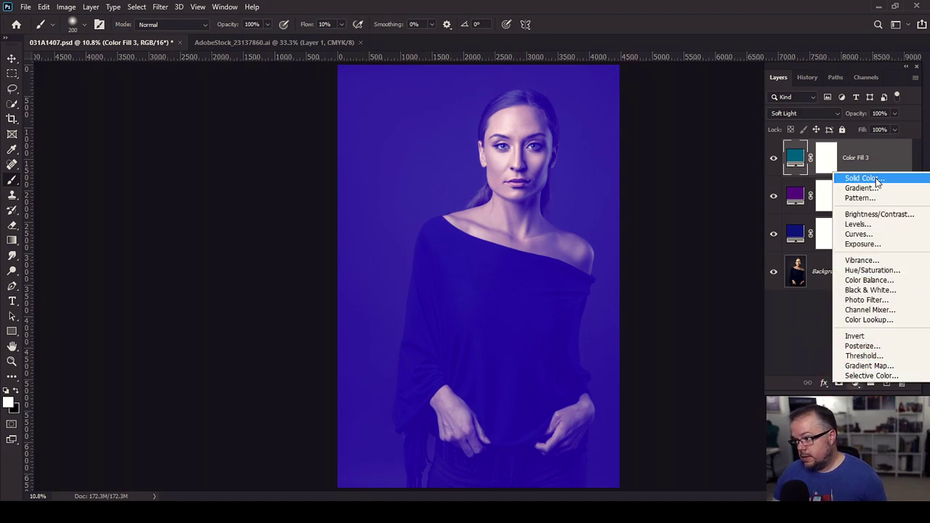
{"action": "left_click", "coordinate": [828, 178]}
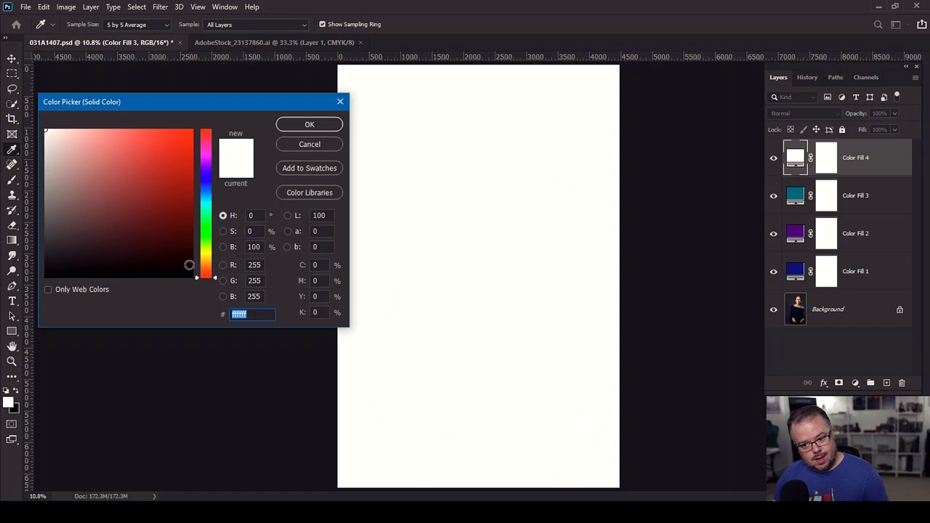
{"action": "left_click_drag", "start_coordinate": [191, 265], "coordinate": [212, 299]}
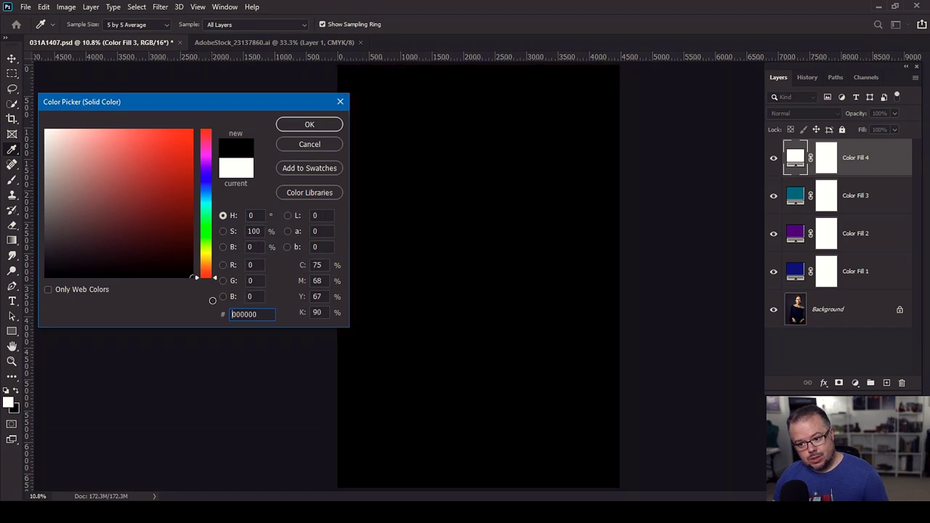
{"action": "left_click", "coordinate": [305, 125]}
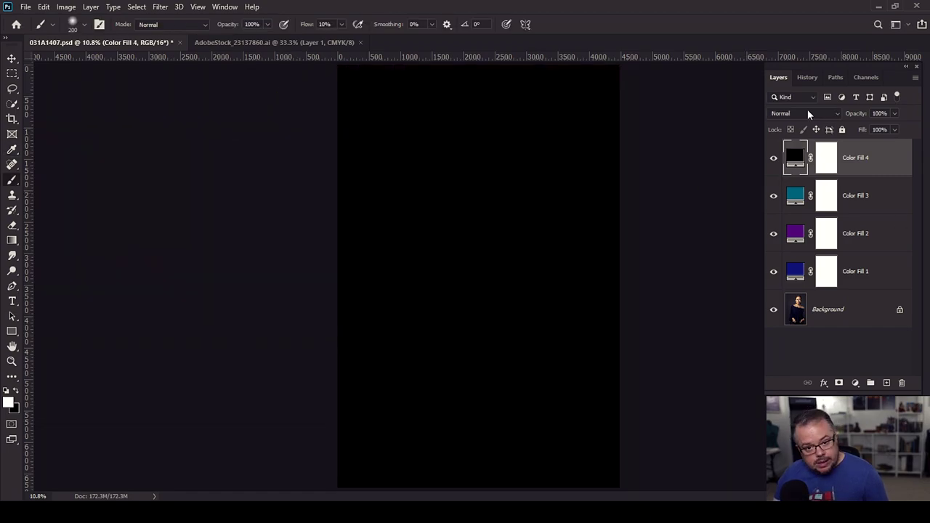
Step: Try Lighten on the black fill layer and settle on Soft Light as its blend mode
{"action": "left_click", "coordinate": [807, 113]}
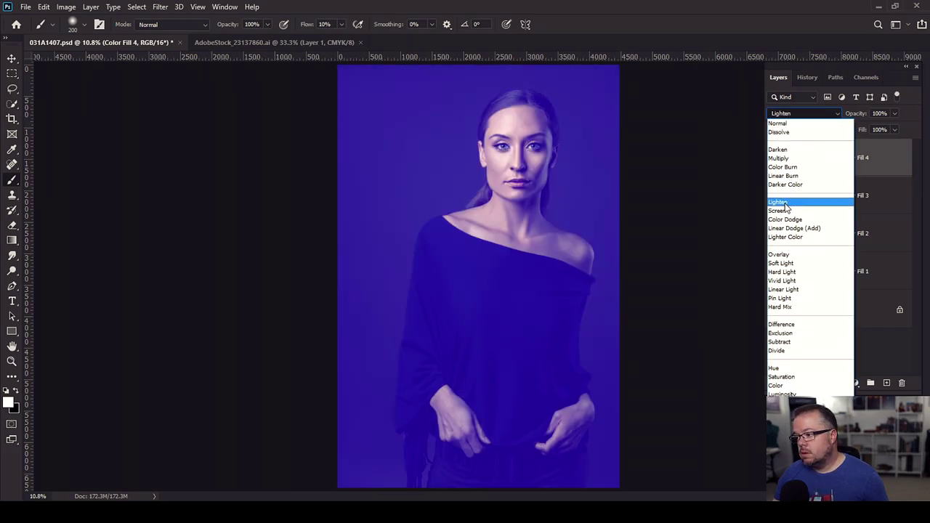
{"action": "left_click", "coordinate": [784, 206]}
{"action": "left_click", "coordinate": [803, 112]}
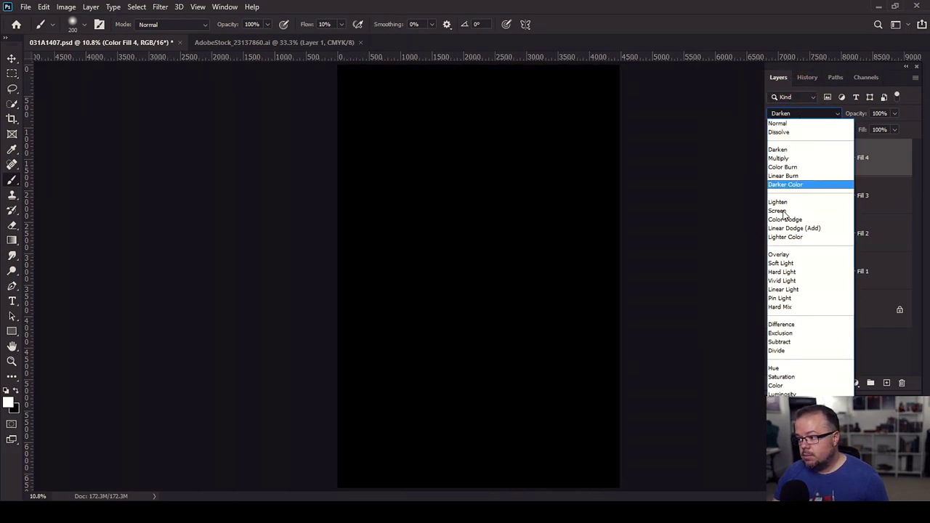
{"action": "left_click", "coordinate": [784, 269]}
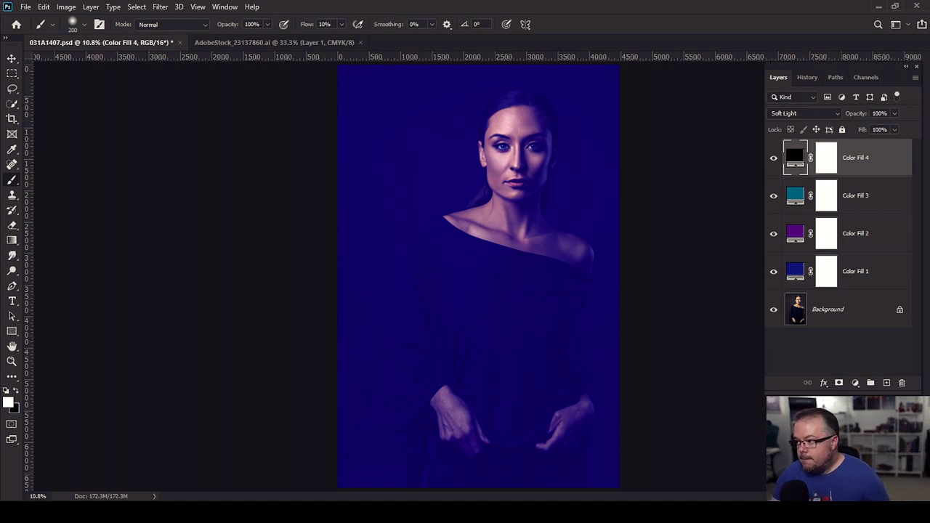
Step: Compare the portrait with and without the black fill layer, and review the blend modes of the teal, purple and blue fill layers
{"action": "left_click", "coordinate": [772, 159]}
{"action": "left_click", "coordinate": [772, 160]}
{"action": "left_click", "coordinate": [772, 160]}
{"action": "left_click", "coordinate": [878, 206]}
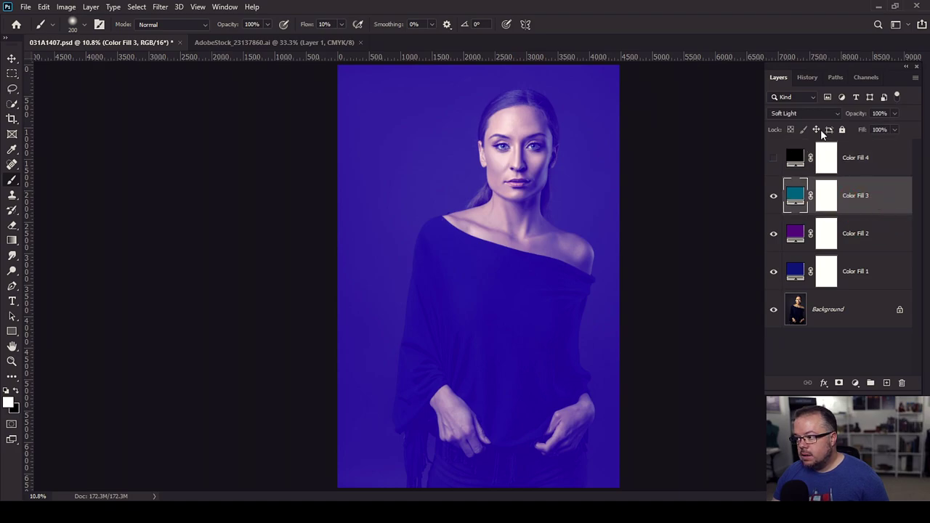
{"action": "left_click", "coordinate": [877, 235]}
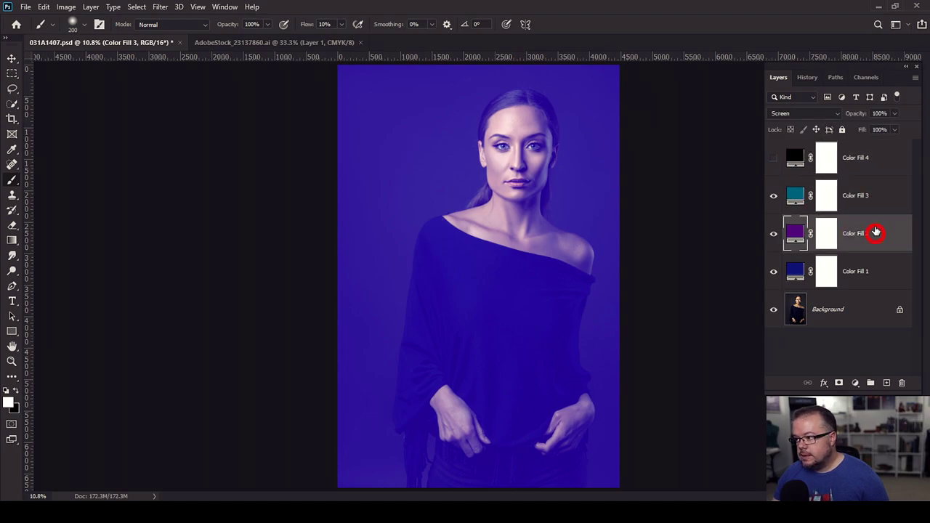
{"action": "left_click", "coordinate": [881, 277]}
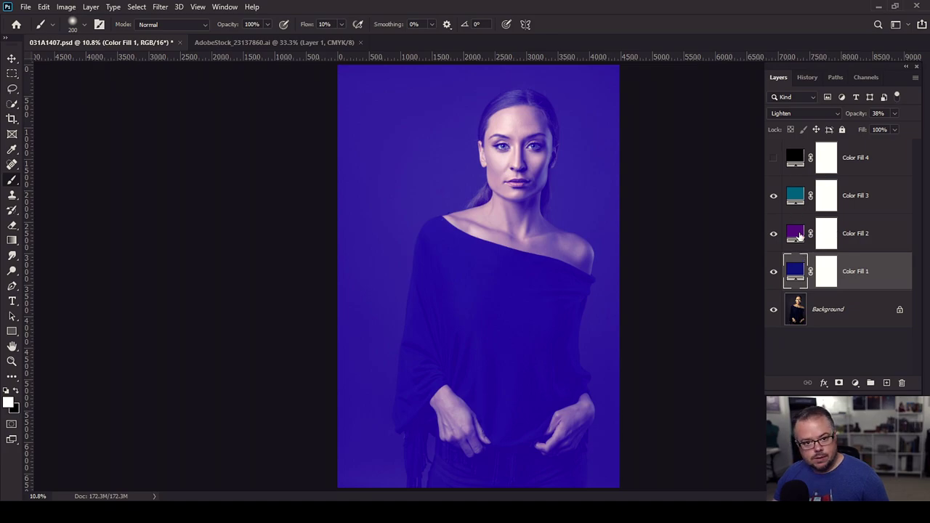
{"action": "left_click", "coordinate": [772, 158]}
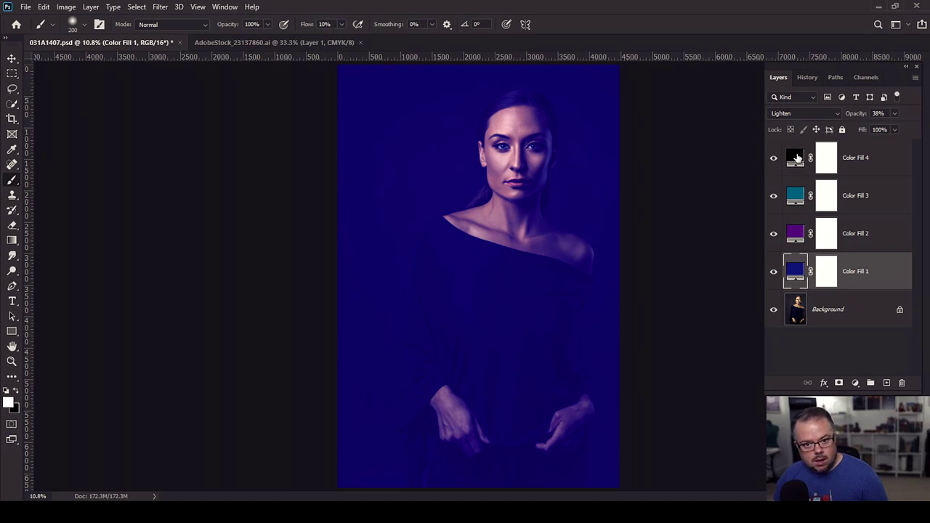
Step: Paint black over the woman's face on the black fill layer's mask with a soft brush at size 1200
{"action": "left_click", "coordinate": [797, 158]}
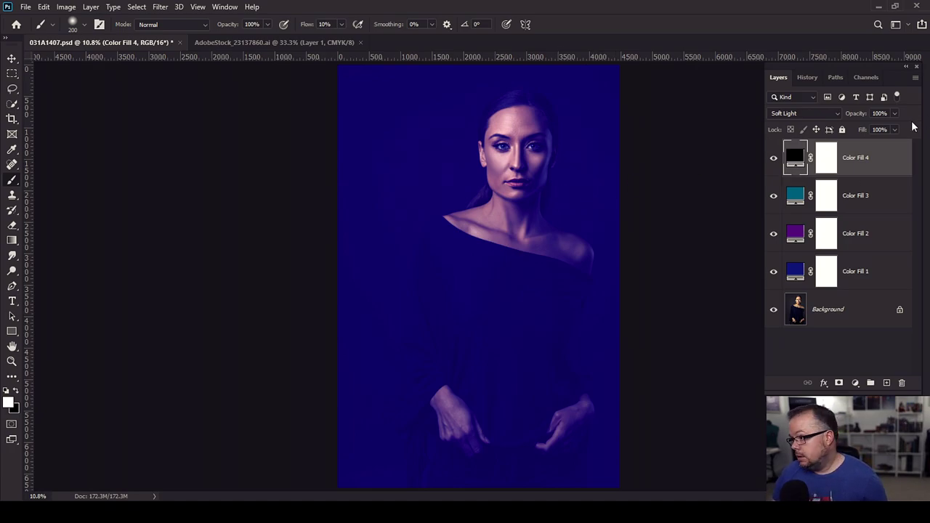
{"action": "left_click", "coordinate": [830, 155]}
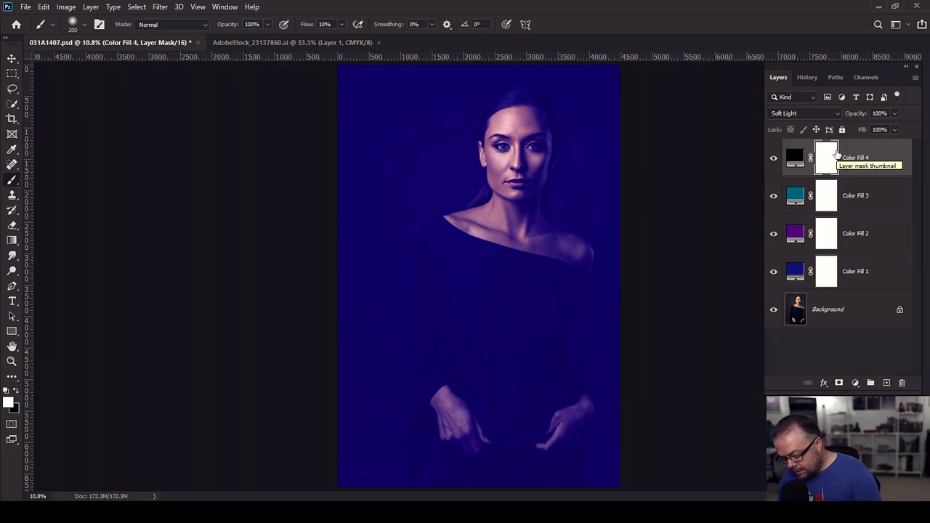
{"action": "key", "text": "bracketright"}
{"action": "key", "text": "bracketright"}
{"action": "key", "text": "bracketright"}
{"action": "key", "text": "bracketright"}
{"action": "key", "text": "bracketright"}
{"action": "key", "text": "bracketright"}
{"action": "mouse_move", "coordinate": [507, 147]}
{"action": "left_mouse_down"}
{"action": "mouse_move", "coordinate": [514, 139]}
{"action": "mouse_move", "coordinate": [510, 187]}
{"action": "mouse_move", "coordinate": [512, 158]}
{"action": "mouse_move", "coordinate": [512, 165]}
{"action": "left_mouse_up"}
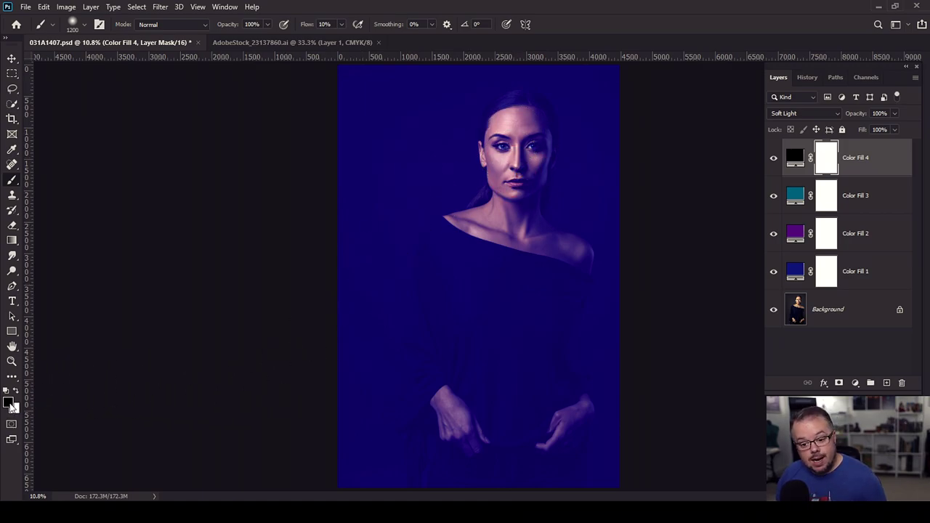
{"action": "mouse_move", "coordinate": [513, 153]}
{"action": "left_mouse_down"}
{"action": "mouse_move", "coordinate": [504, 150]}
{"action": "mouse_move", "coordinate": [515, 142]}
{"action": "left_mouse_up"}
Step: Enlarge the brush and paint black over the neck, chest and face on the black fill layer's mask
{"action": "key", "text": "bracketright"}
{"action": "key", "text": "bracketright"}
{"action": "key", "text": "bracketright"}
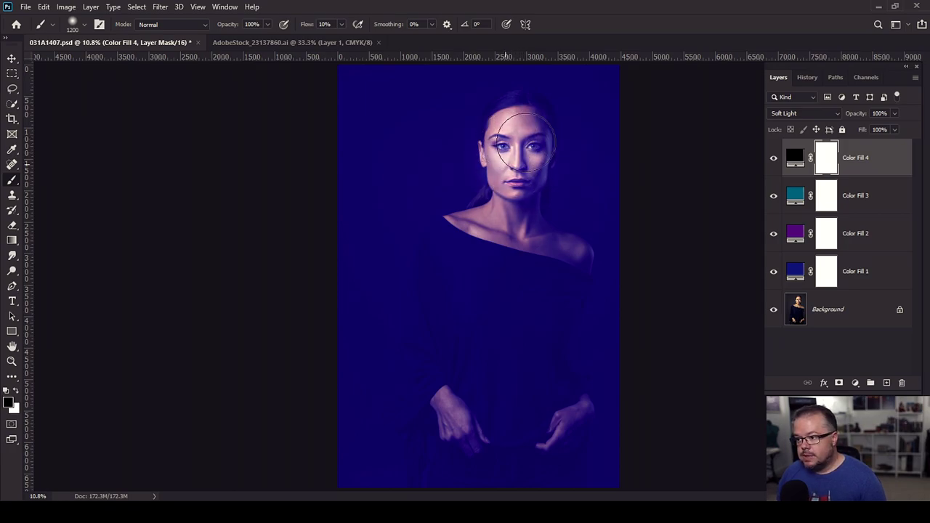
{"action": "mouse_move", "coordinate": [504, 225]}
{"action": "left_mouse_down"}
{"action": "mouse_move", "coordinate": [524, 191]}
{"action": "mouse_move", "coordinate": [469, 218]}
{"action": "mouse_move", "coordinate": [482, 242]}
{"action": "mouse_move", "coordinate": [512, 215]}
{"action": "left_mouse_up"}
{"action": "key", "text": "bracketright"}
{"action": "key", "text": "bracketright"}
{"action": "key", "text": "bracketright"}
{"action": "key", "text": "bracketright"}
{"action": "key", "text": "bracketright"}
{"action": "key", "text": "bracketright"}
{"action": "key", "text": "bracketright"}
{"action": "left_click_drag", "start_coordinate": [523, 160], "coordinate": [530, 120]}
Step: Enlarge the brush up to 2700 and paint black around the head and over the torso on the black fill layer's mask
{"action": "key", "text": "bracketright"}
{"action": "key", "text": "bracketright"}
{"action": "key", "text": "bracketright"}
{"action": "mouse_move", "coordinate": [481, 93]}
{"action": "left_mouse_down"}
{"action": "mouse_move", "coordinate": [498, 166]}
{"action": "mouse_move", "coordinate": [569, 100]}
{"action": "left_mouse_up"}
{"action": "mouse_move", "coordinate": [526, 281]}
{"action": "left_mouse_down"}
{"action": "mouse_move", "coordinate": [562, 268]}
{"action": "mouse_move", "coordinate": [565, 212]}
{"action": "left_mouse_up"}
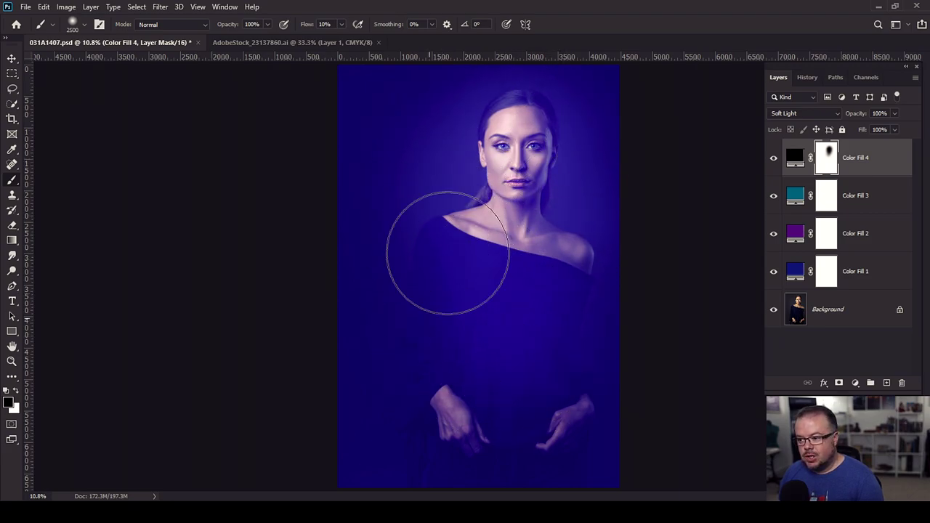
{"action": "key", "text": "bracketright"}
{"action": "key", "text": "bracketright"}
{"action": "left_click", "coordinate": [560, 136]}
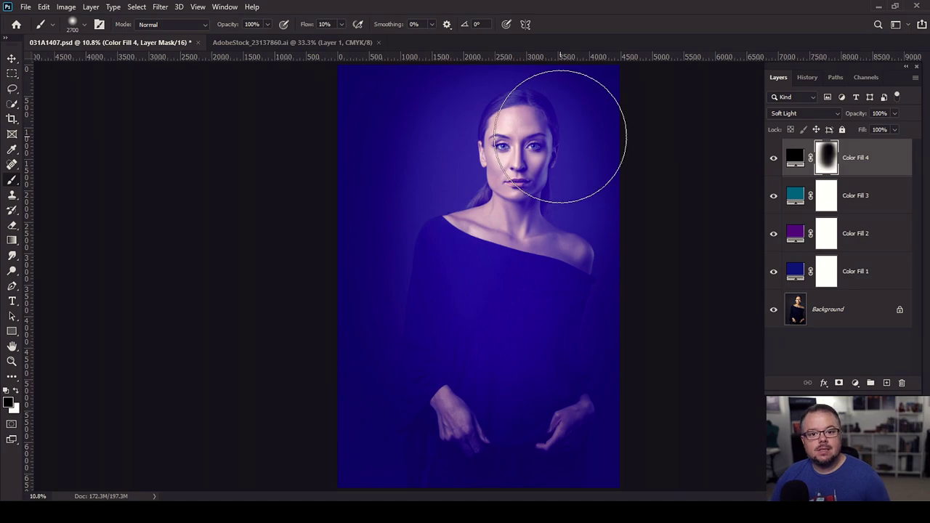